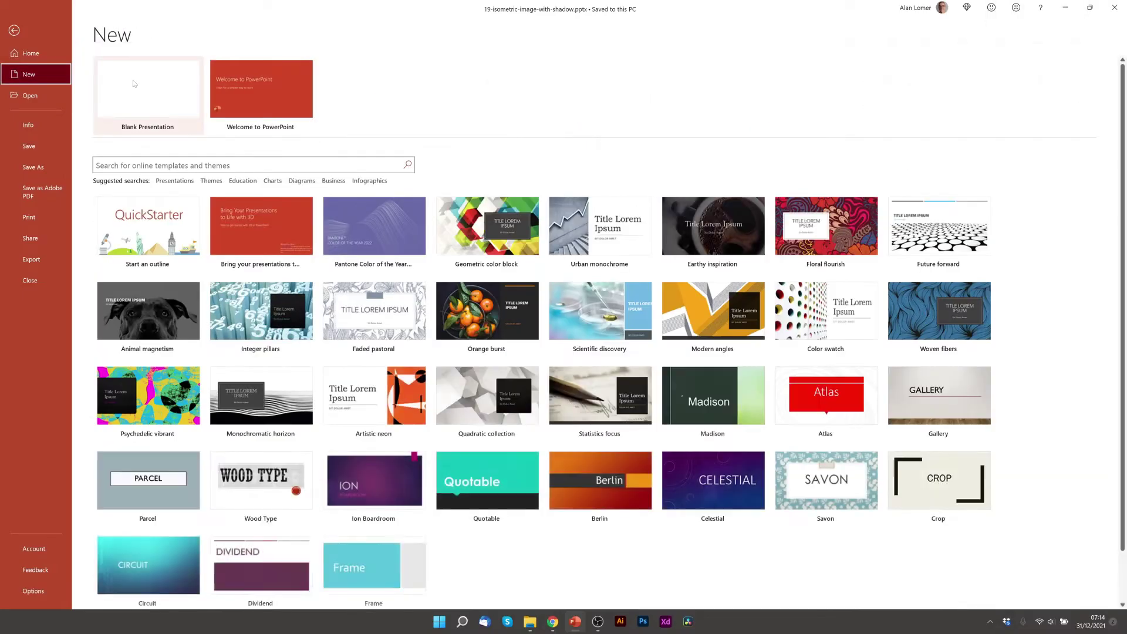
# Start a new presentation and switch the slide to the Blank layout
pyautogui.click(132, 80)
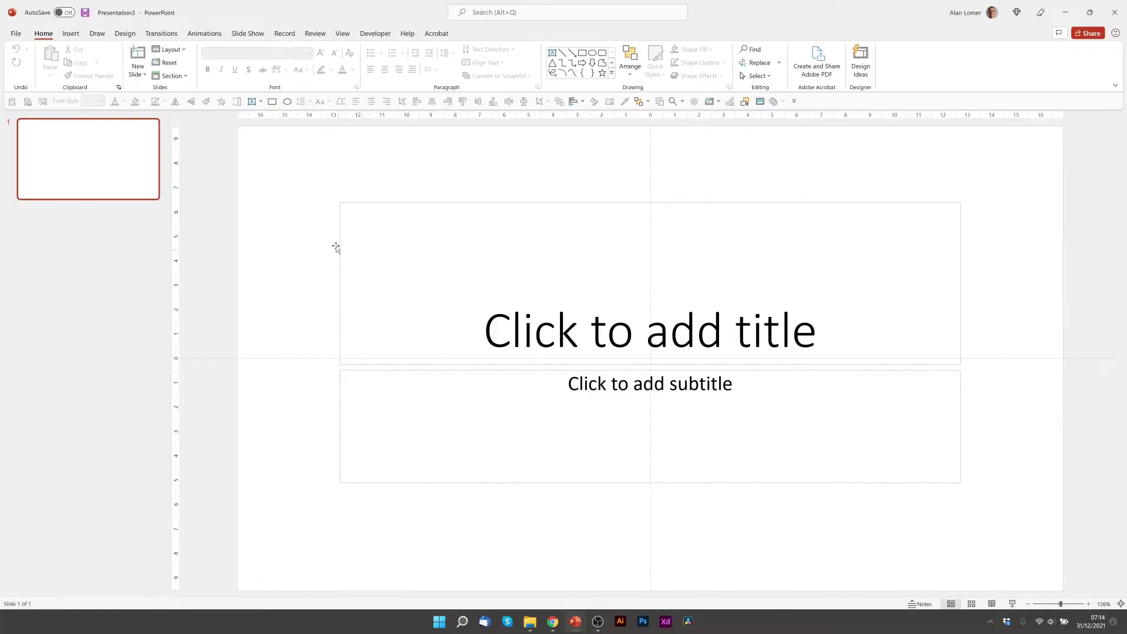
pyautogui.rightClick(298, 220)
pyautogui.moveTo(321, 267)
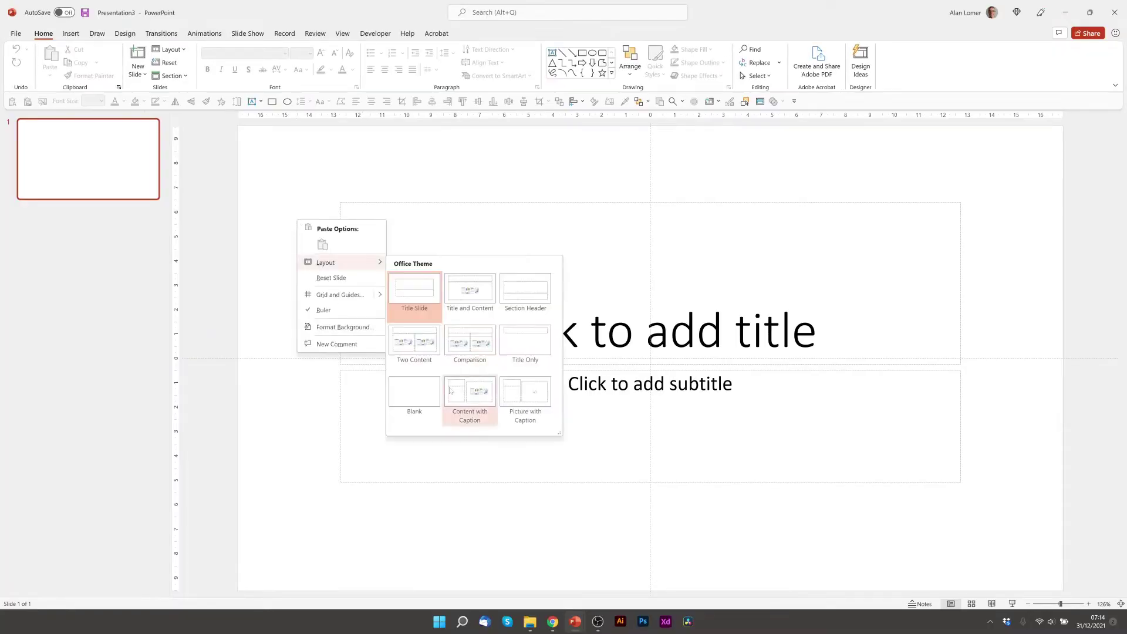
pyautogui.click(420, 411)
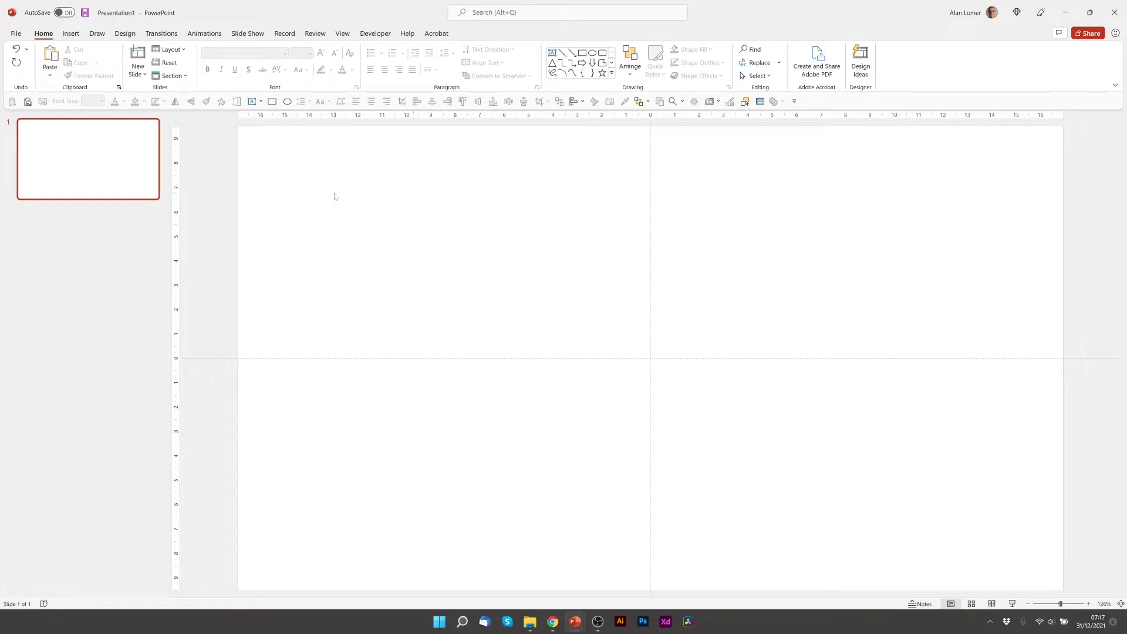
# Fill the slide background with the blurred teal stock photo found under 'background'
pyautogui.rightClick(335, 196)
pyautogui.click(372, 301)
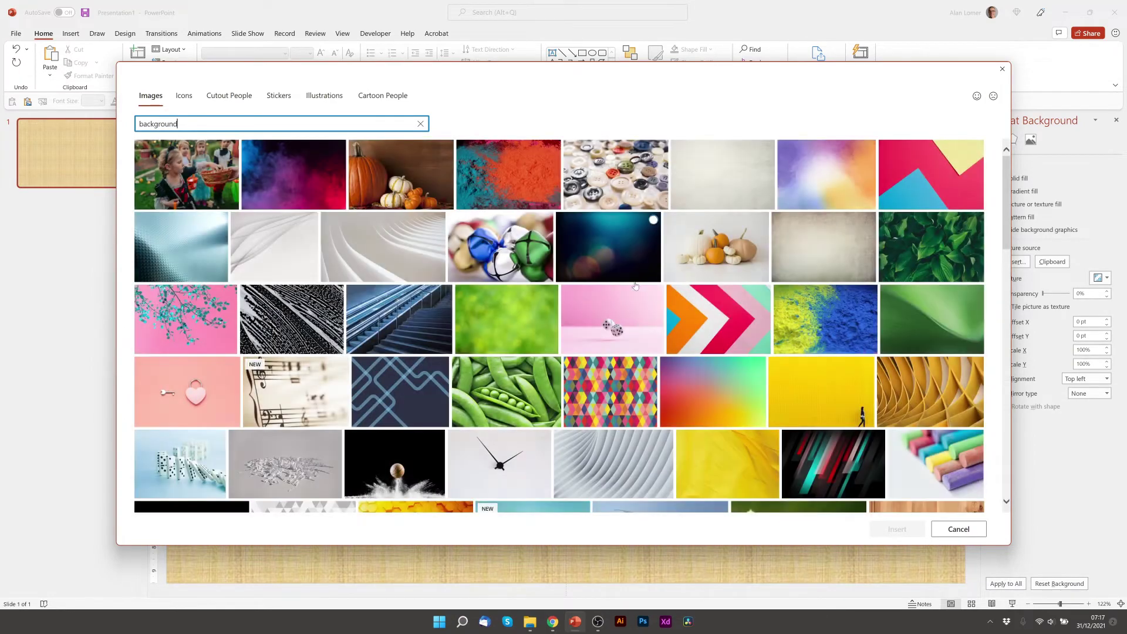
pyautogui.scroll(-5, 614, 286)
pyautogui.scroll(-3, 615, 286)
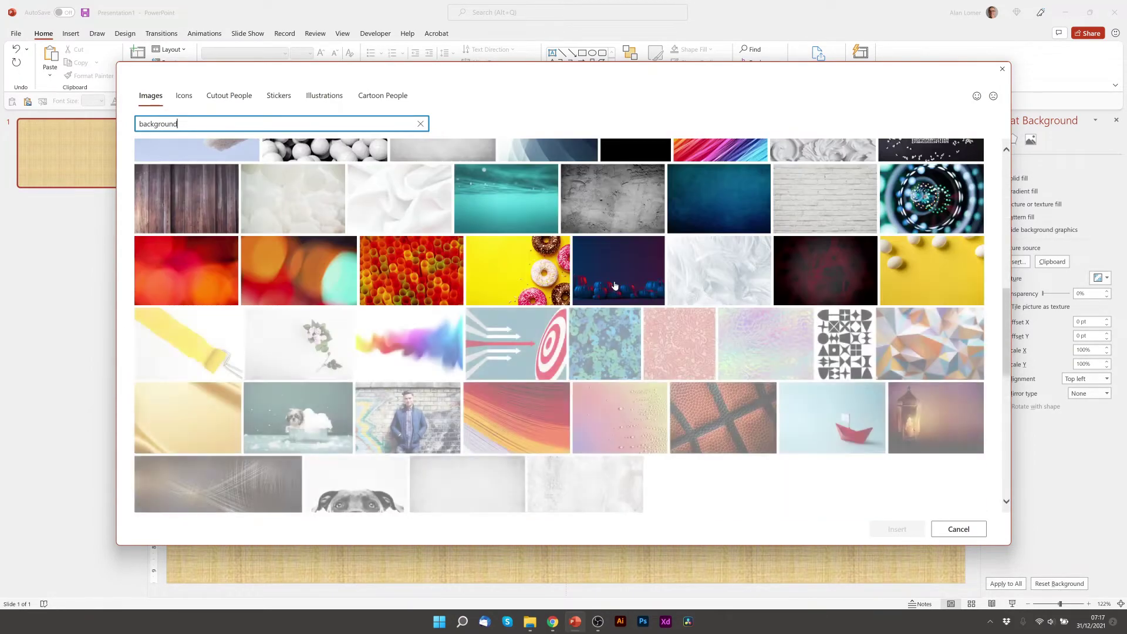
pyautogui.scroll(-2, 615, 286)
pyautogui.scroll(-10, 614, 286)
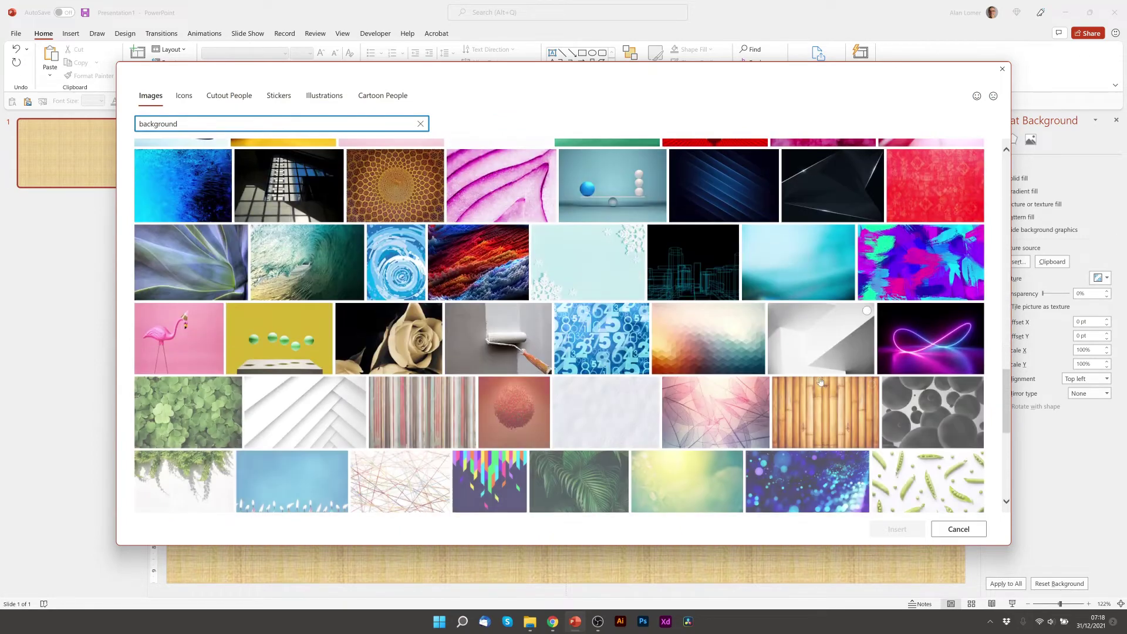
pyautogui.click(798, 262)
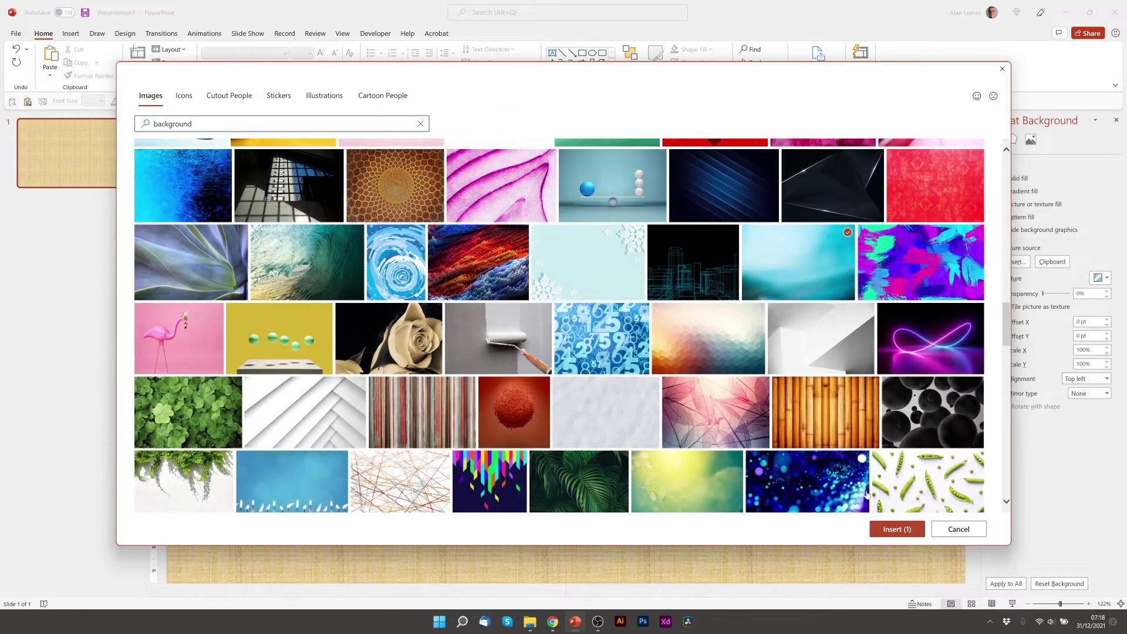
pyautogui.click(887, 532)
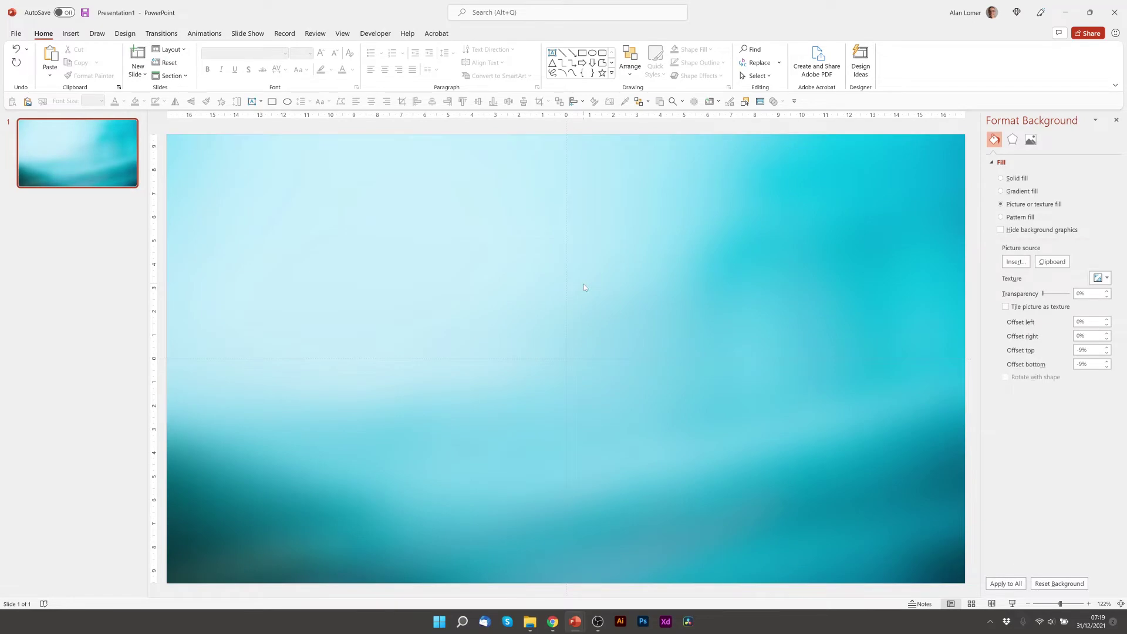
# Draw a rectangle near the upper left and size it to 5 cm by 5 cm
pyautogui.click(583, 53)
pyautogui.moveTo(431, 249); pyautogui.dragTo(491, 307)
pyautogui.click(1031, 157)
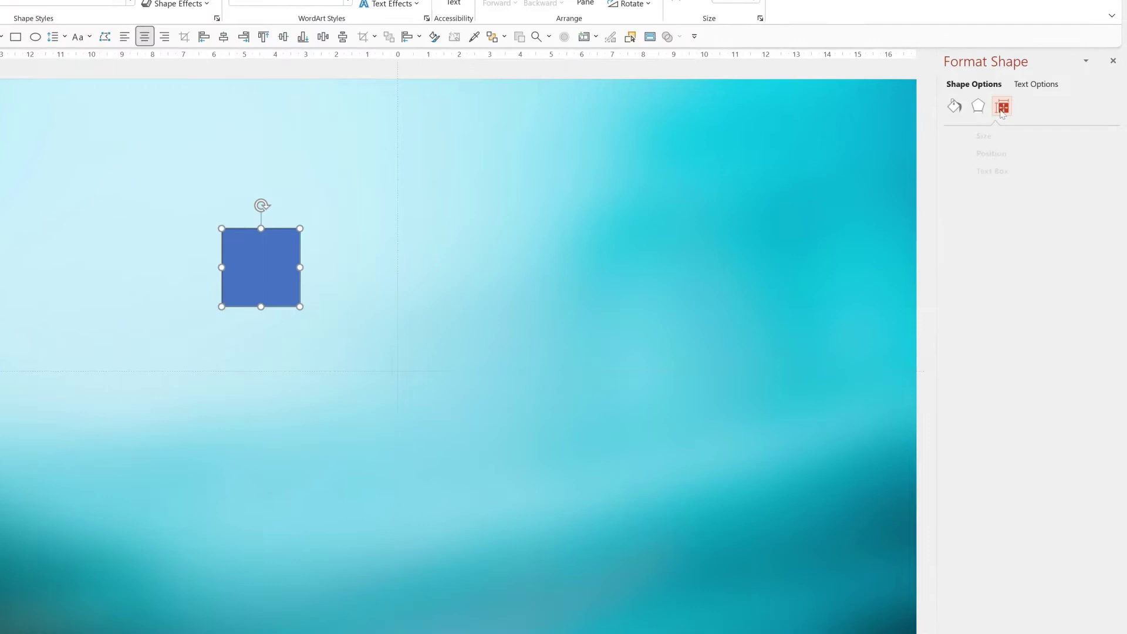
pyautogui.click(963, 136)
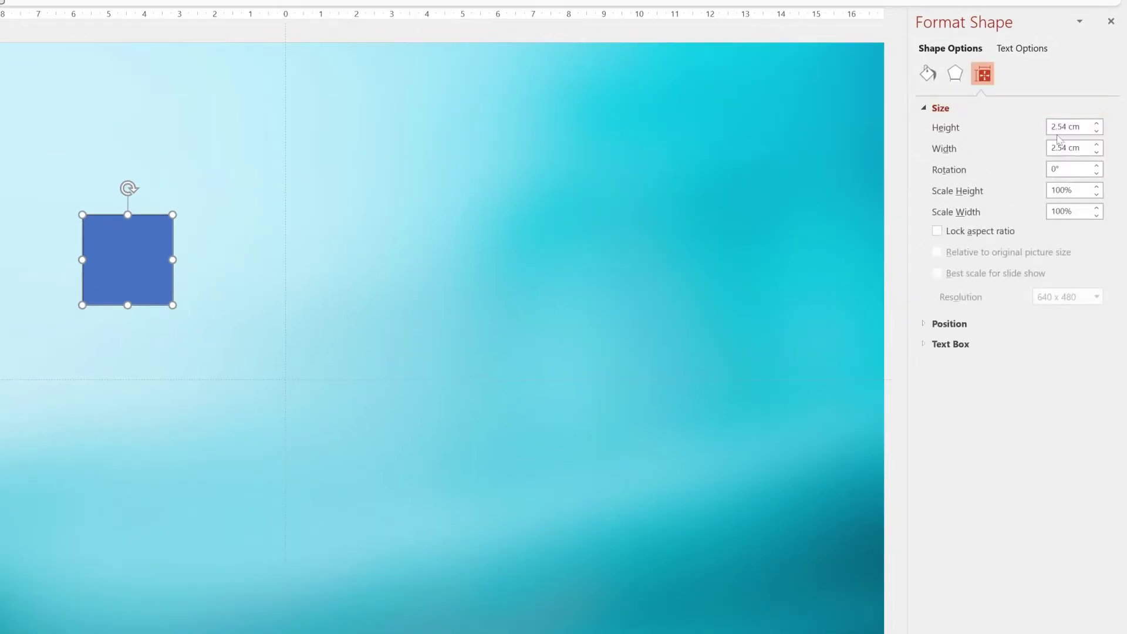
pyautogui.click(1064, 130)
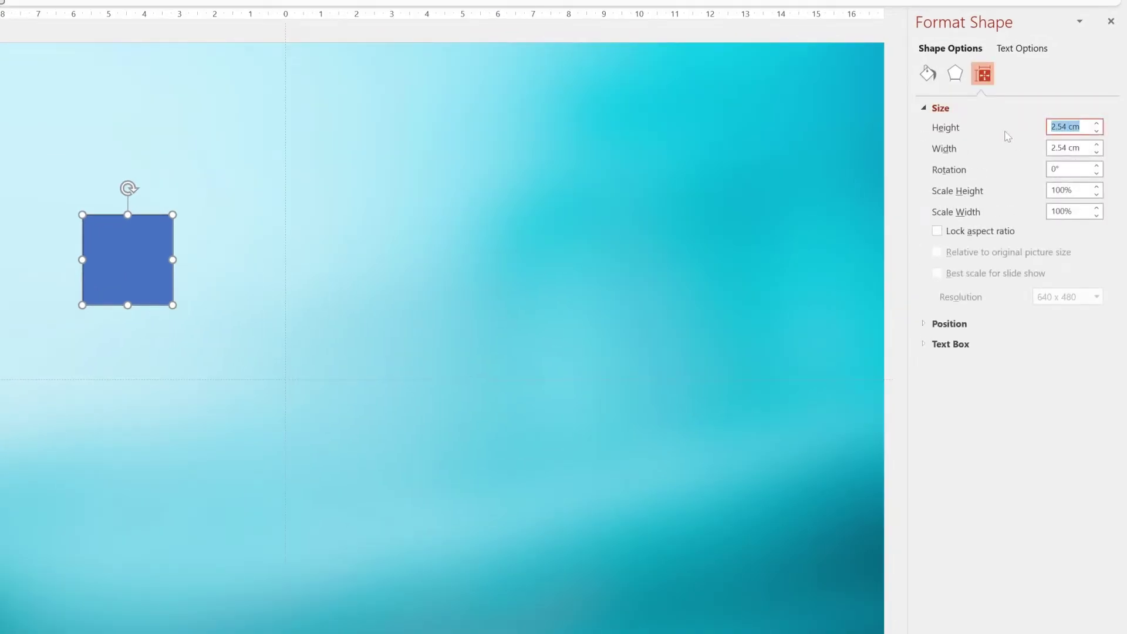
pyautogui.write('5')
pyautogui.press('Tab')
pyautogui.write('5')
pyautogui.press('Tab')
# Fill the square with the blue cup stock photo as a picture fill
pyautogui.click(928, 74)
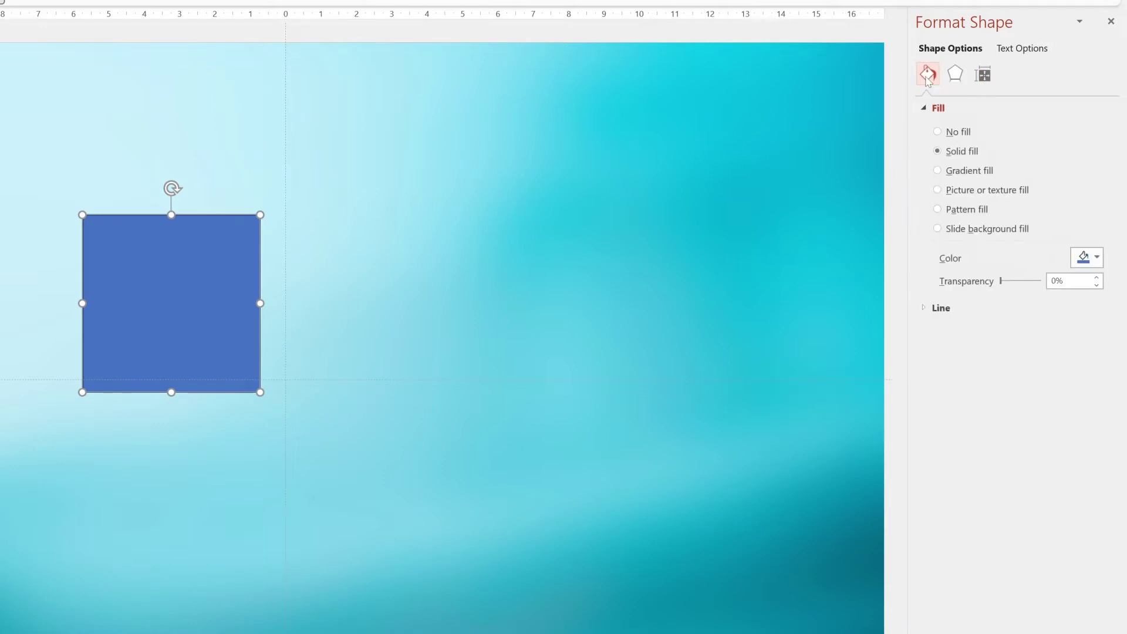
pyautogui.click(962, 190)
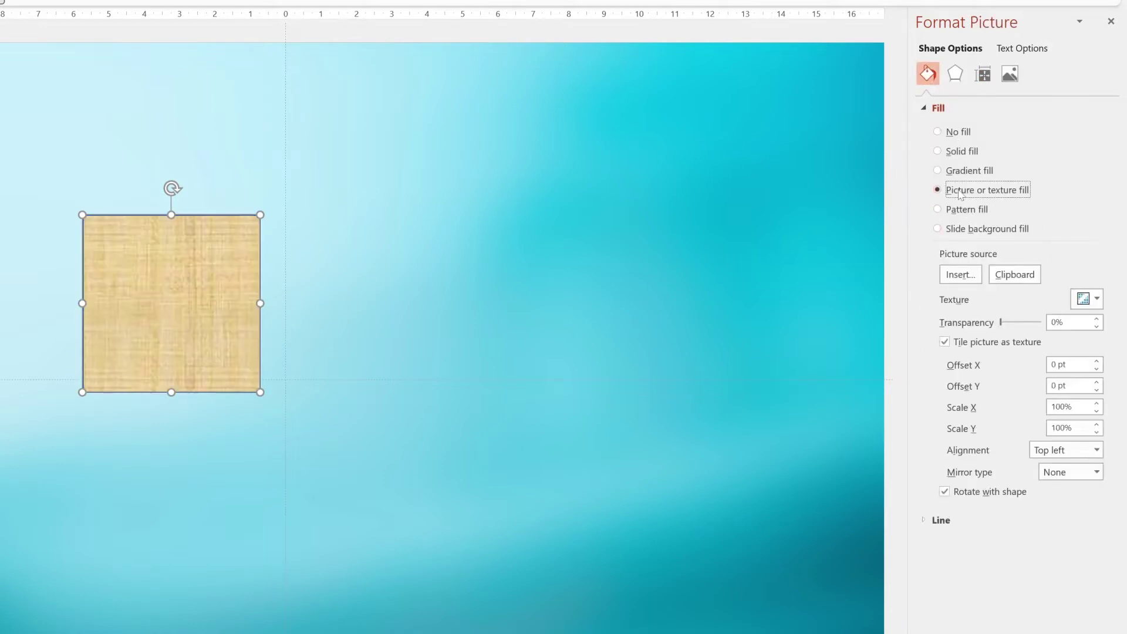
pyautogui.click(959, 276)
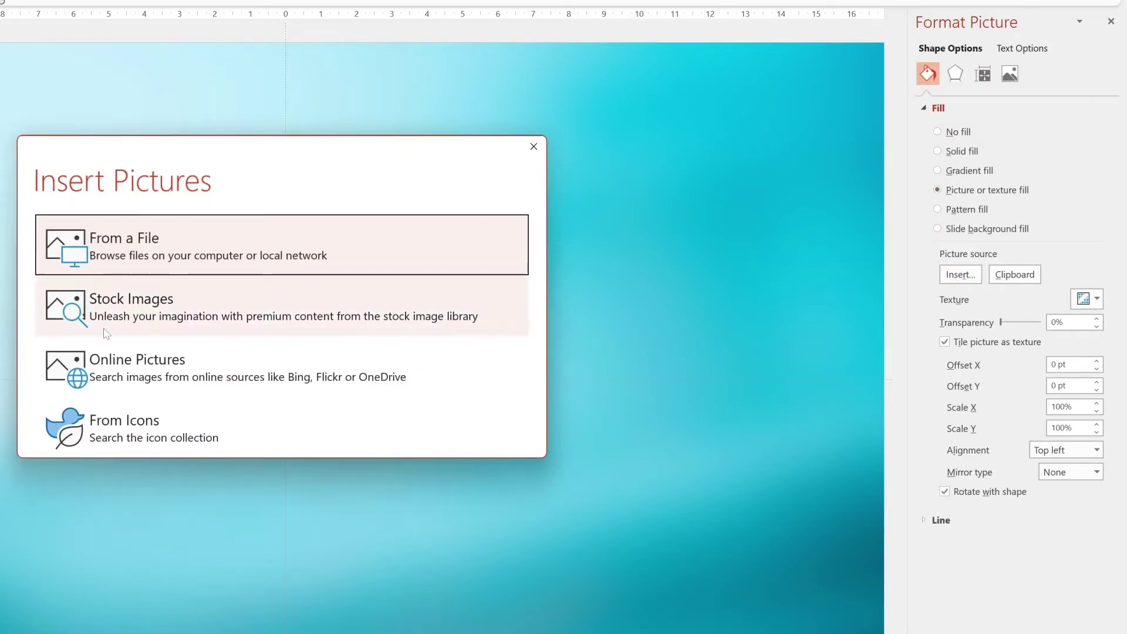
pyautogui.click(116, 312)
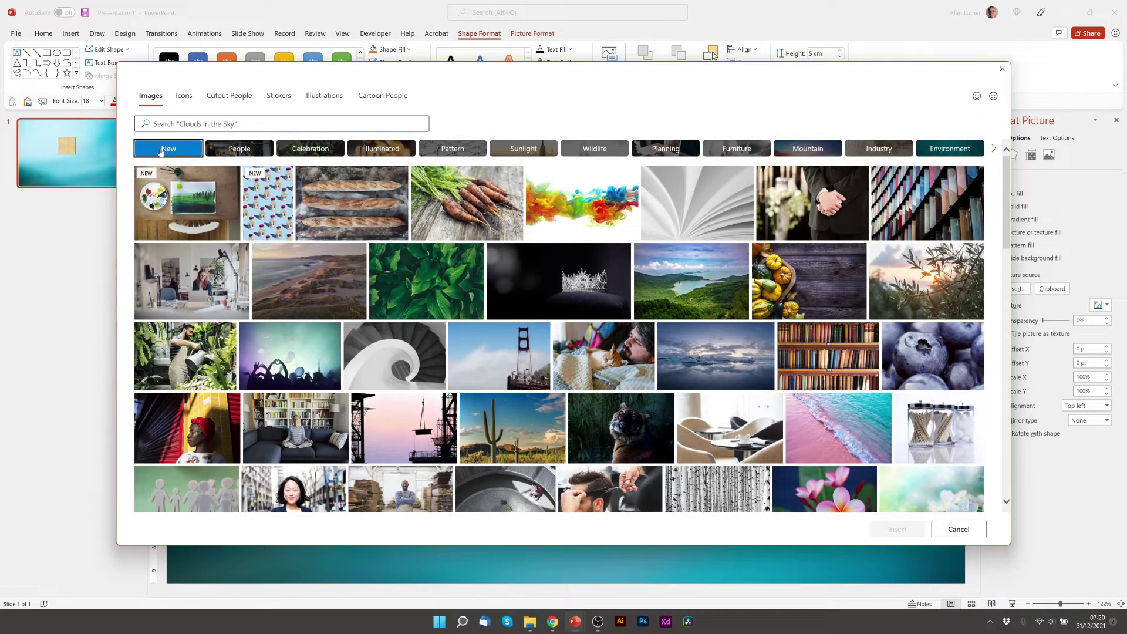
pyautogui.click(160, 151)
pyautogui.scroll(-3, 567, 328)
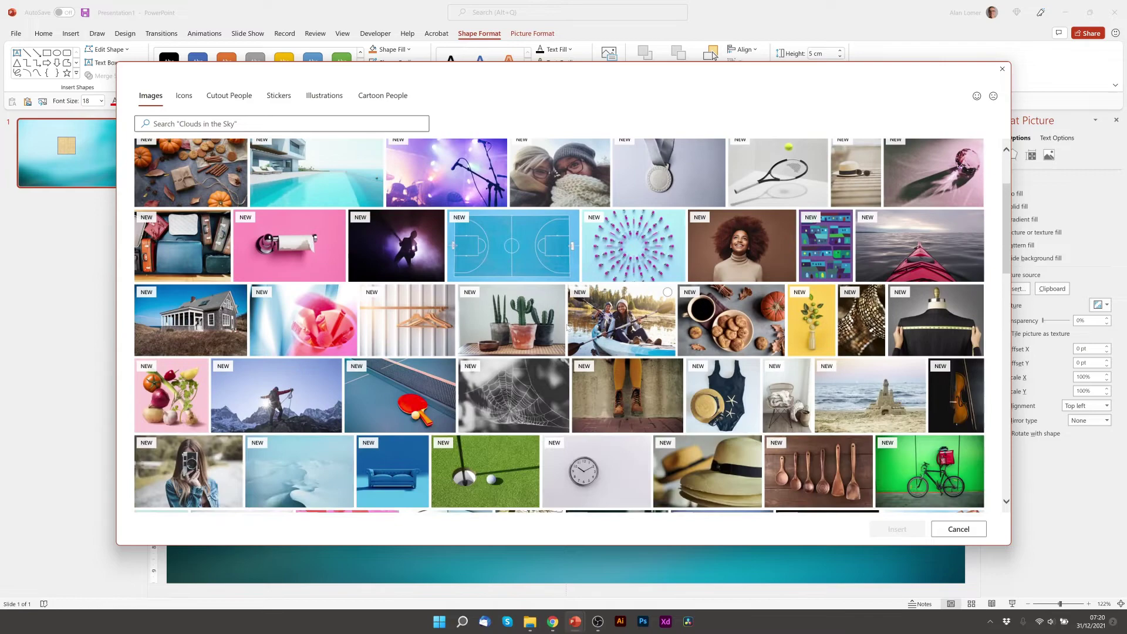
pyautogui.scroll(-10, 567, 328)
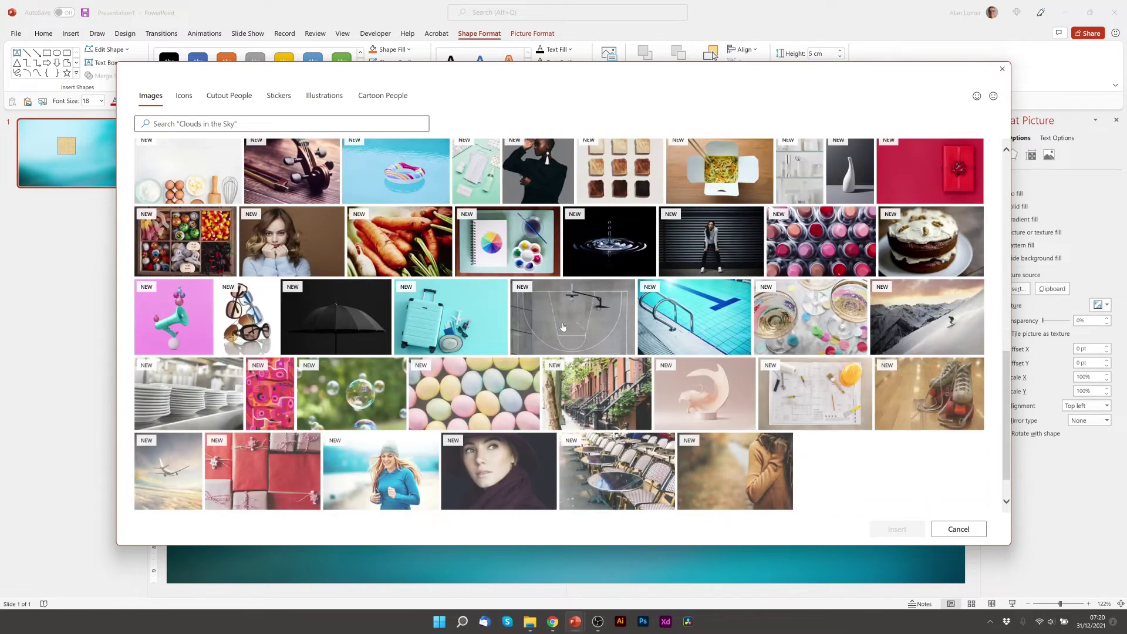
pyautogui.scroll(-8, 562, 327)
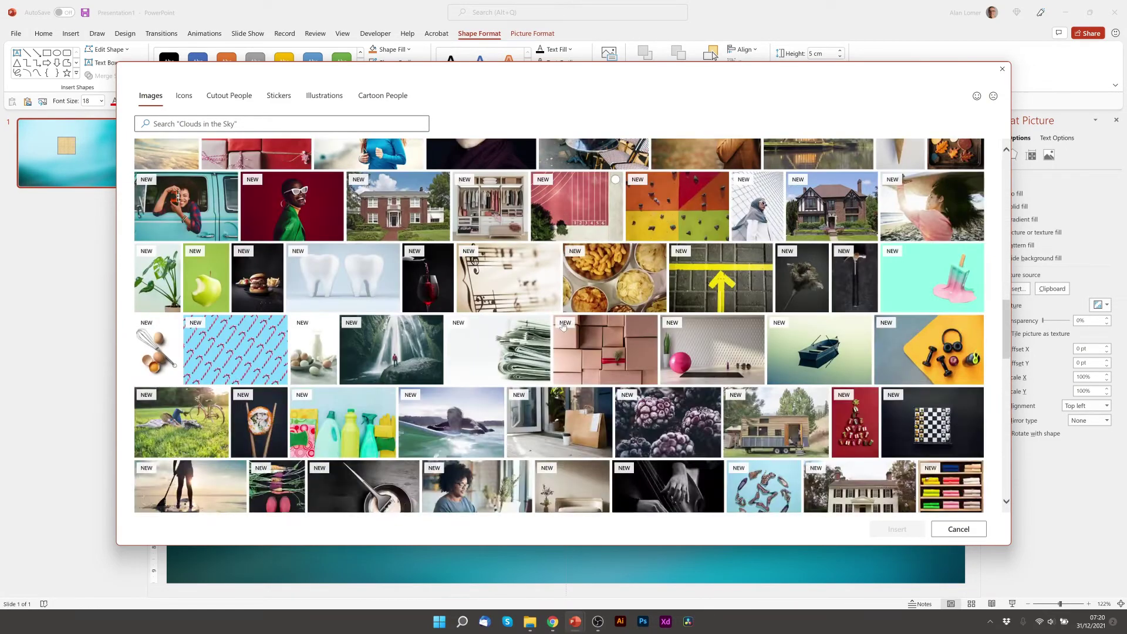
pyautogui.scroll(-8, 562, 327)
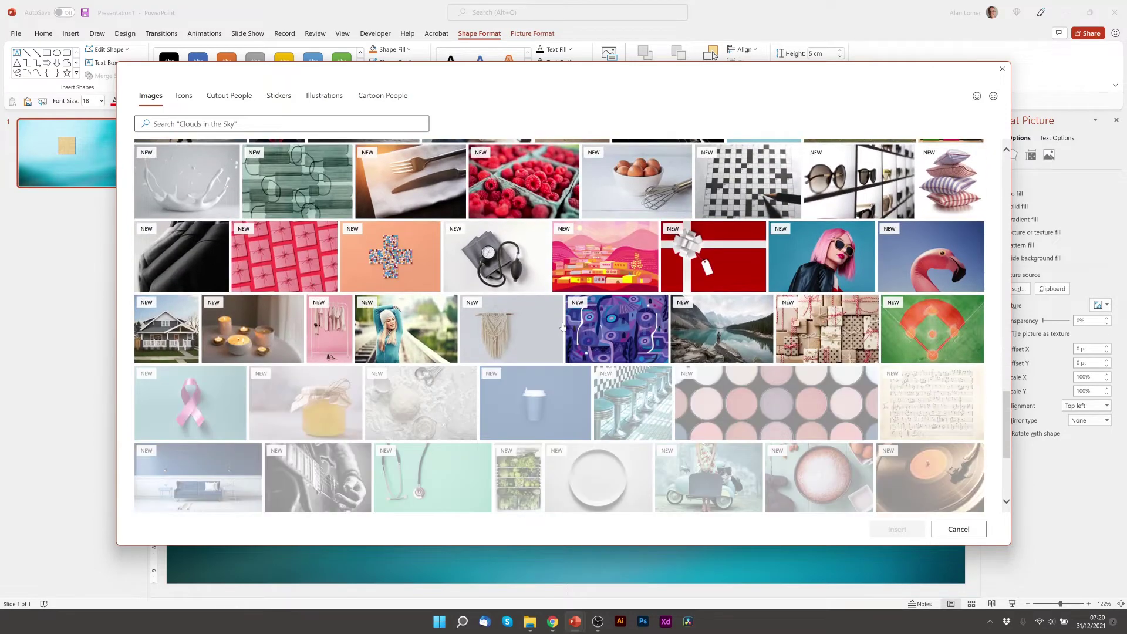
pyautogui.click(523, 414)
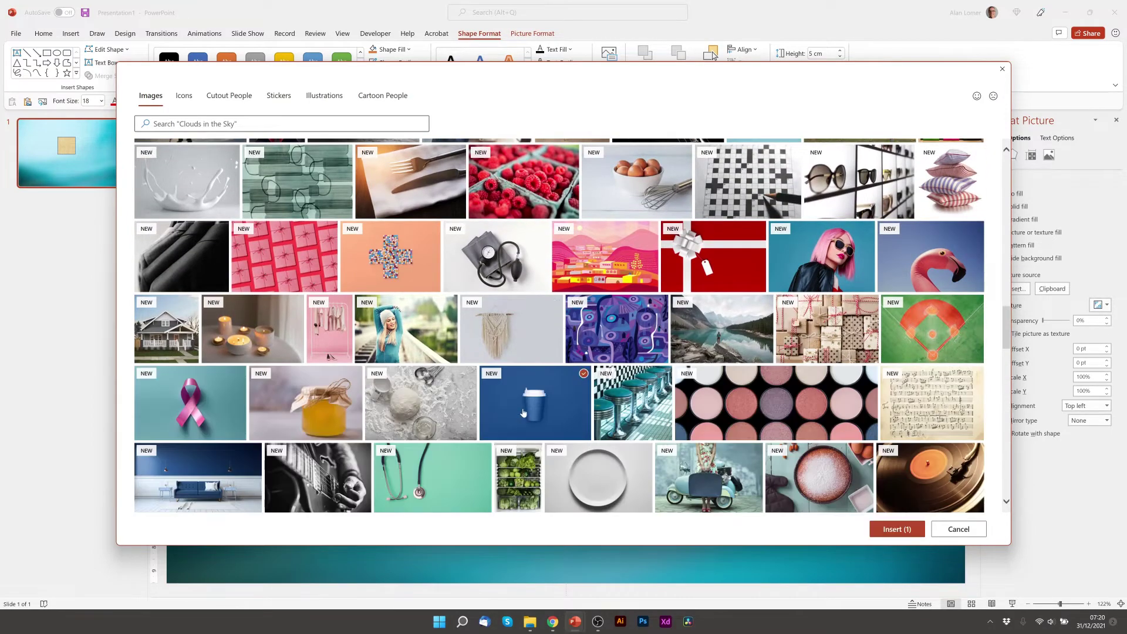
pyautogui.click(896, 529)
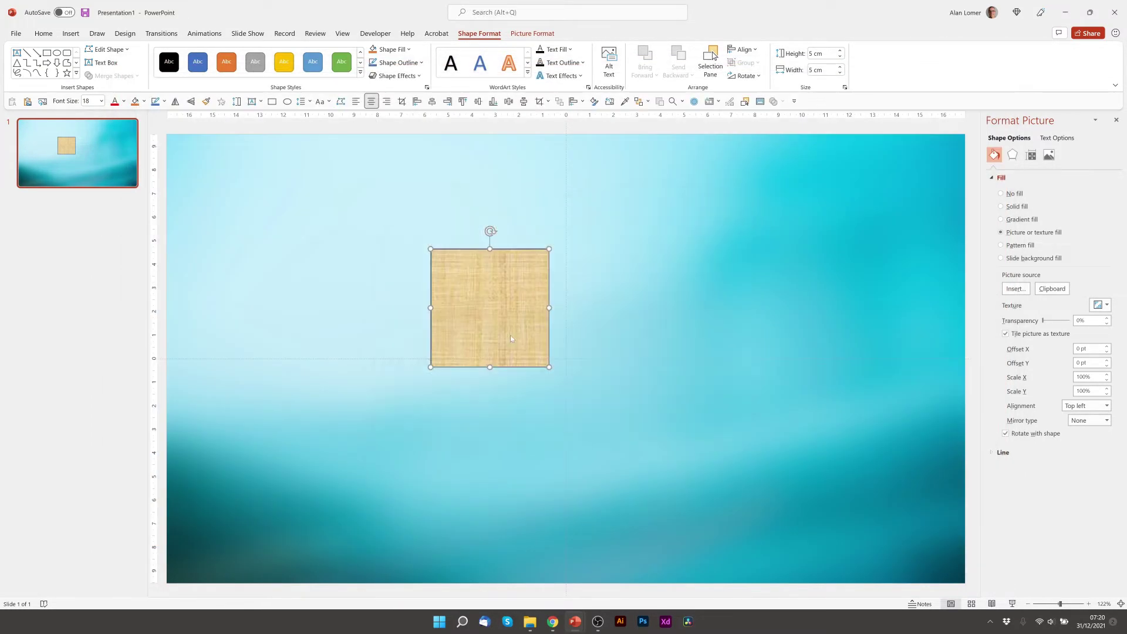
# Move the blue cup tile into the grid and select all the photo tiles
pyautogui.moveTo(511, 335); pyautogui.dragTo(496, 267)
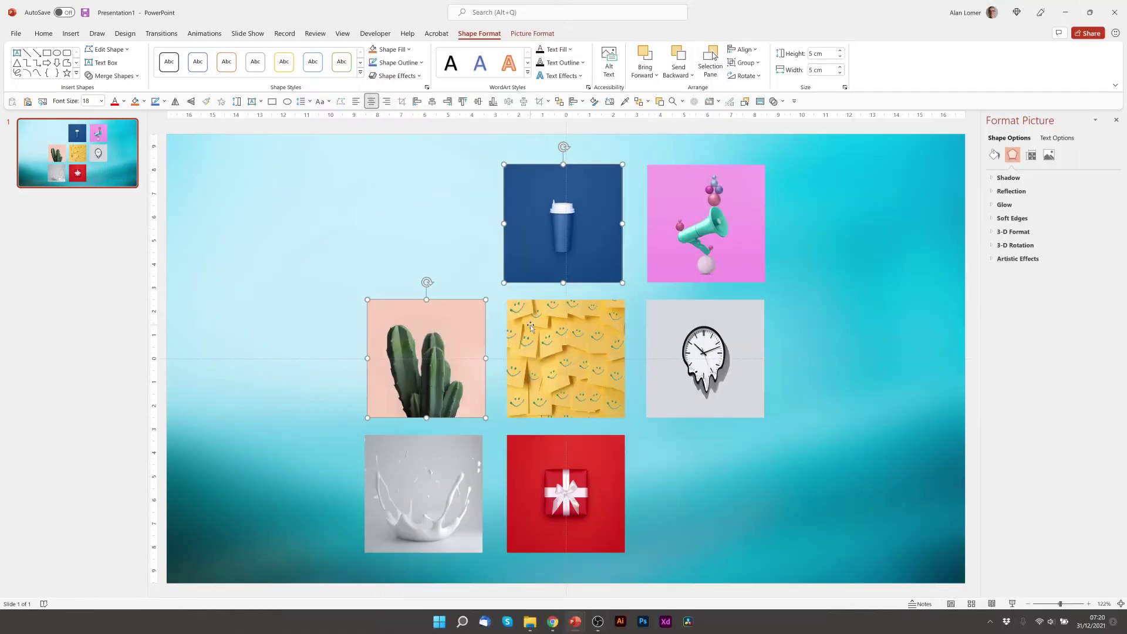
pyautogui.keyDown('shift'); pyautogui.click(593, 346); pyautogui.keyUp('shift')
pyautogui.keyDown('shift'); pyautogui.click(712, 340); pyautogui.keyUp('shift')
pyautogui.keyDown('shift'); pyautogui.click(562, 479); pyautogui.keyUp('shift')
pyautogui.keyDown('shift'); pyautogui.click(451, 451); pyautogui.keyUp('shift')
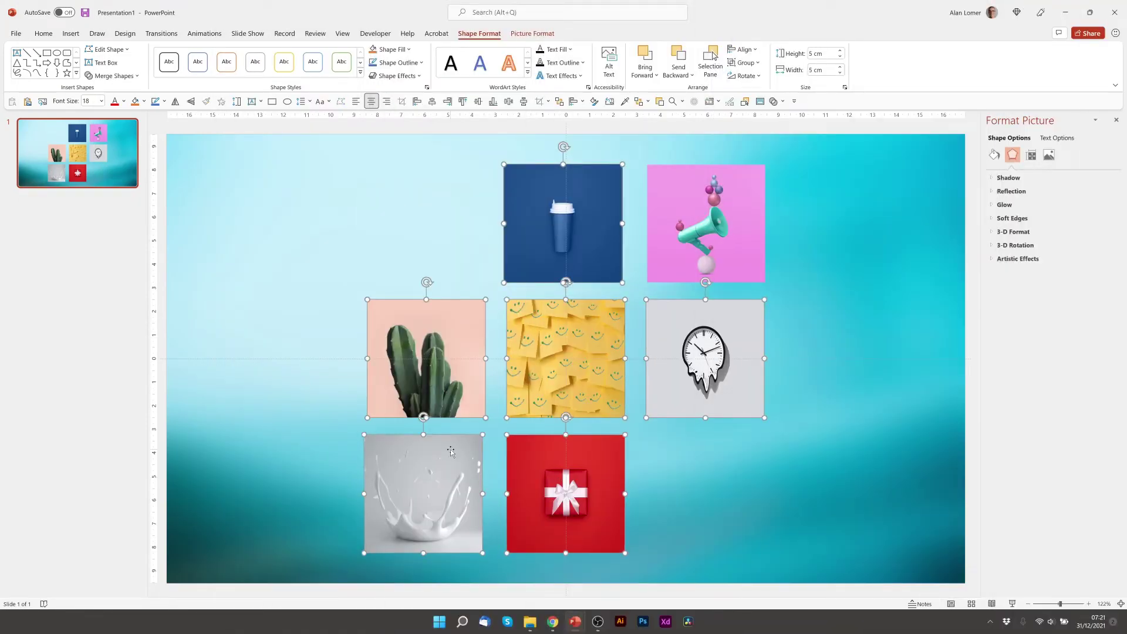
pyautogui.keyDown('shift'); pyautogui.click(698, 197); pyautogui.keyUp('shift')
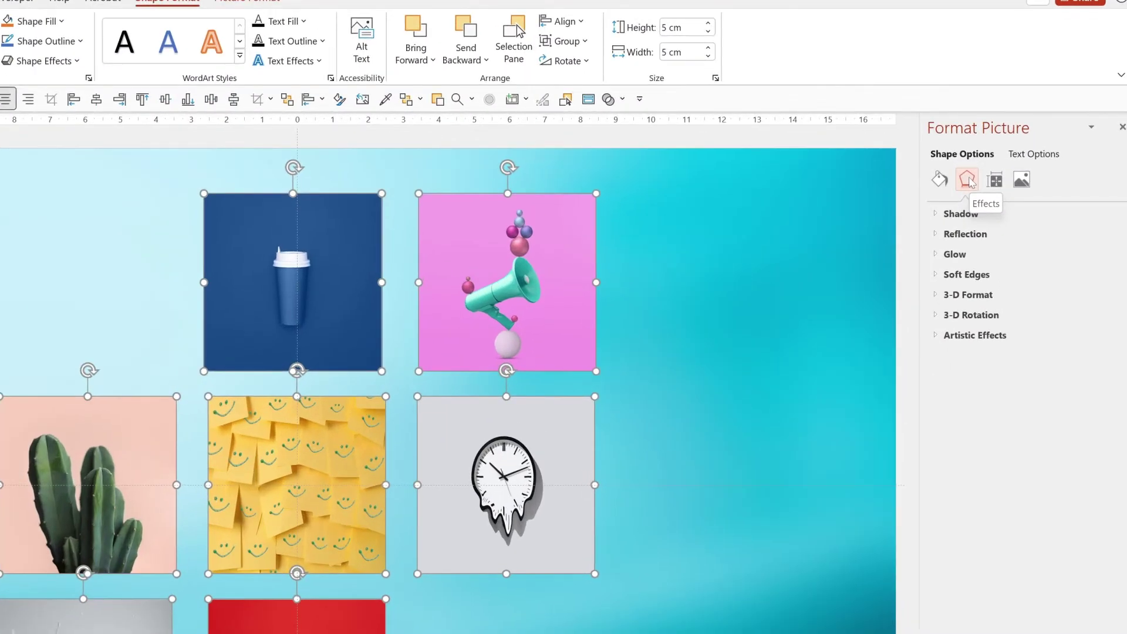
# Apply the Isometric: Left Down 3-D rotation preset to the selected tiles
pyautogui.click(938, 316)
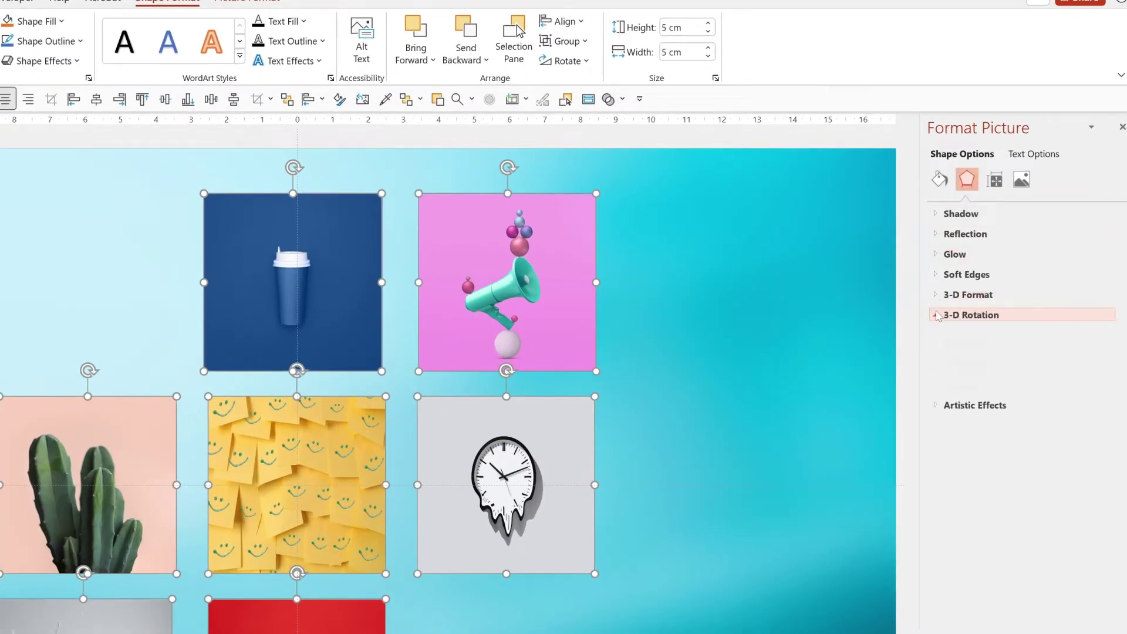
pyautogui.click(1090, 343)
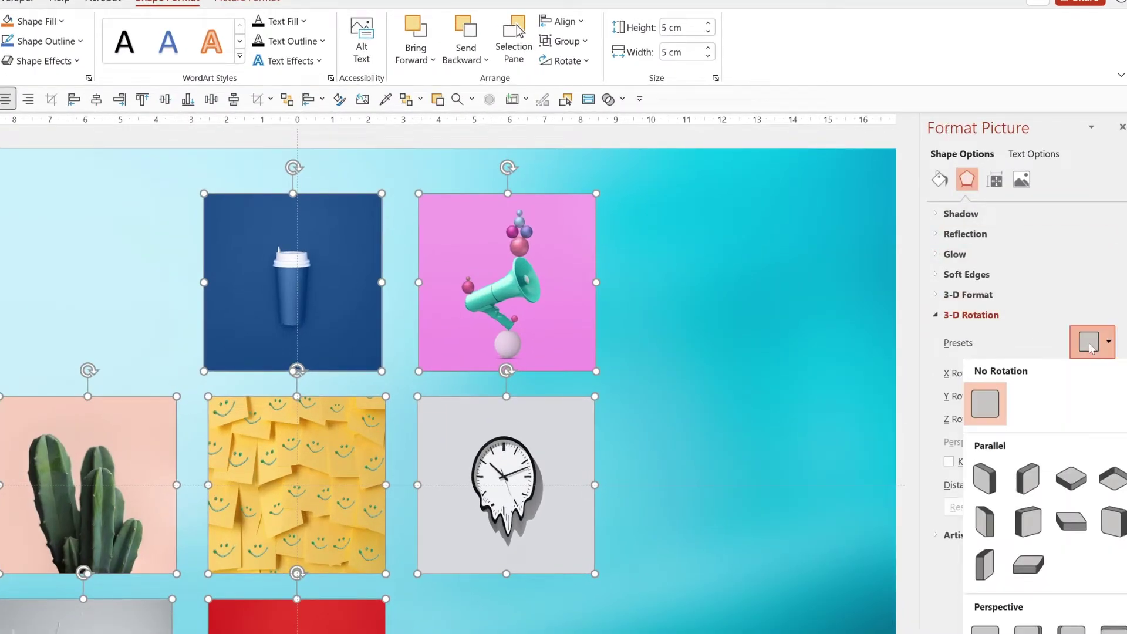
pyautogui.click(989, 473)
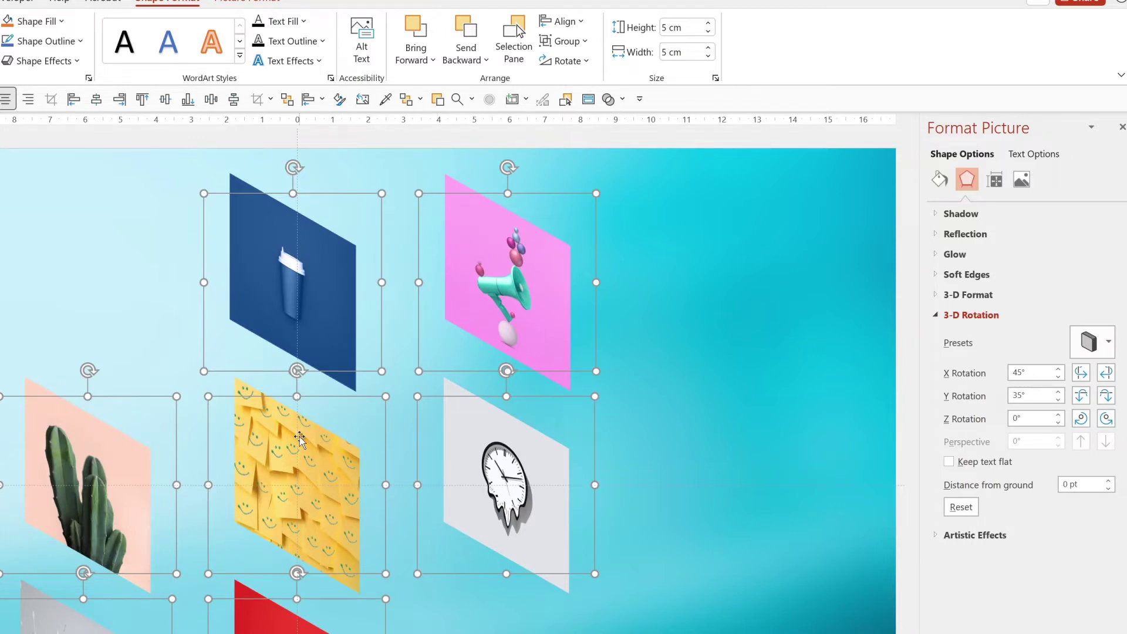
pyautogui.press('Escape')
# Place a new rectangle on the upper left and size it 5 cm by 5 cm
pyautogui.click(321, 26)
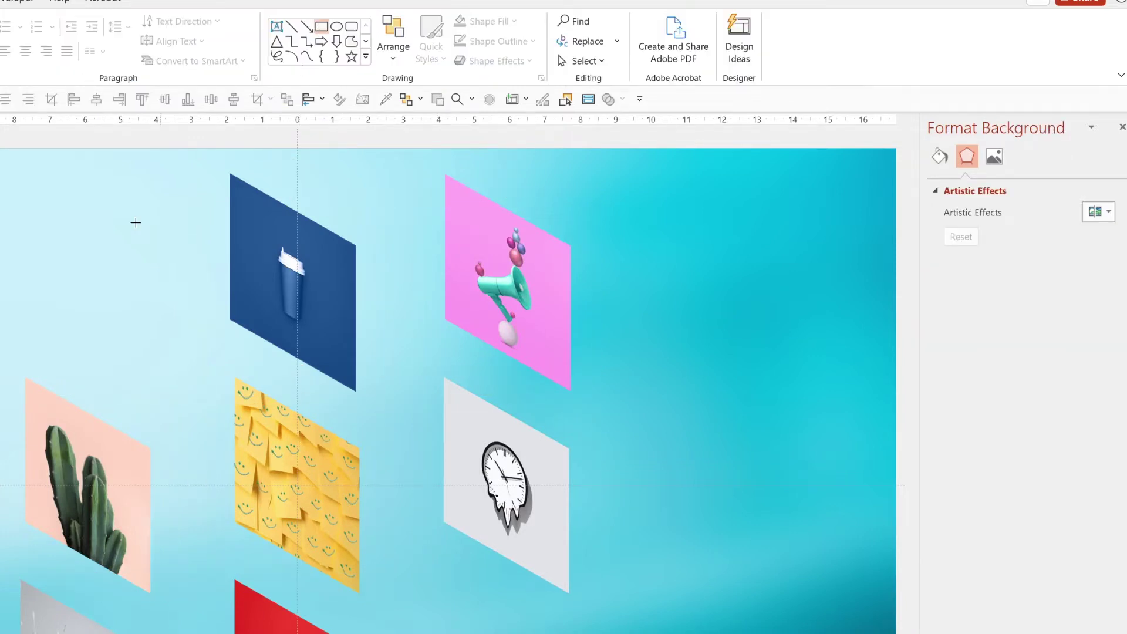
pyautogui.click(65, 235)
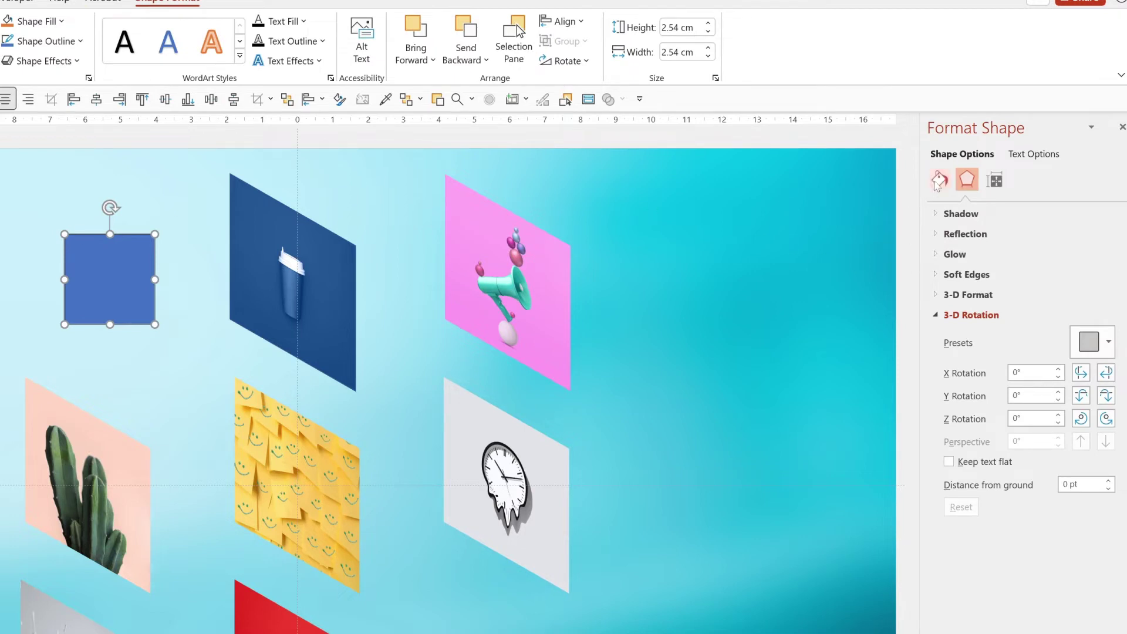
pyautogui.click(993, 182)
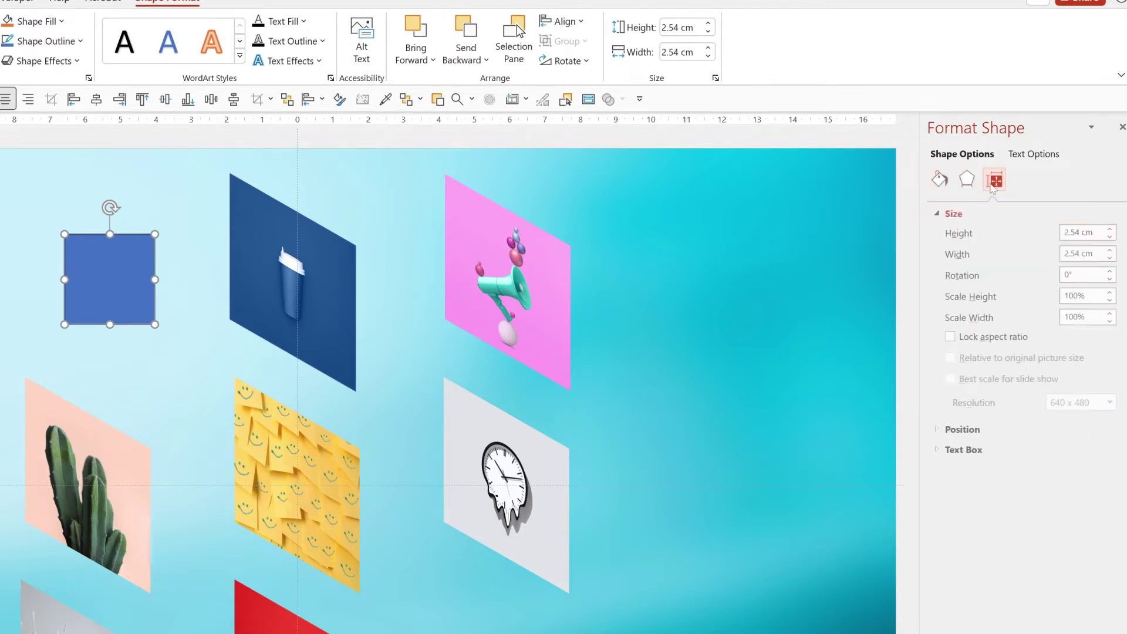
pyautogui.click(1083, 232)
pyautogui.write('5')
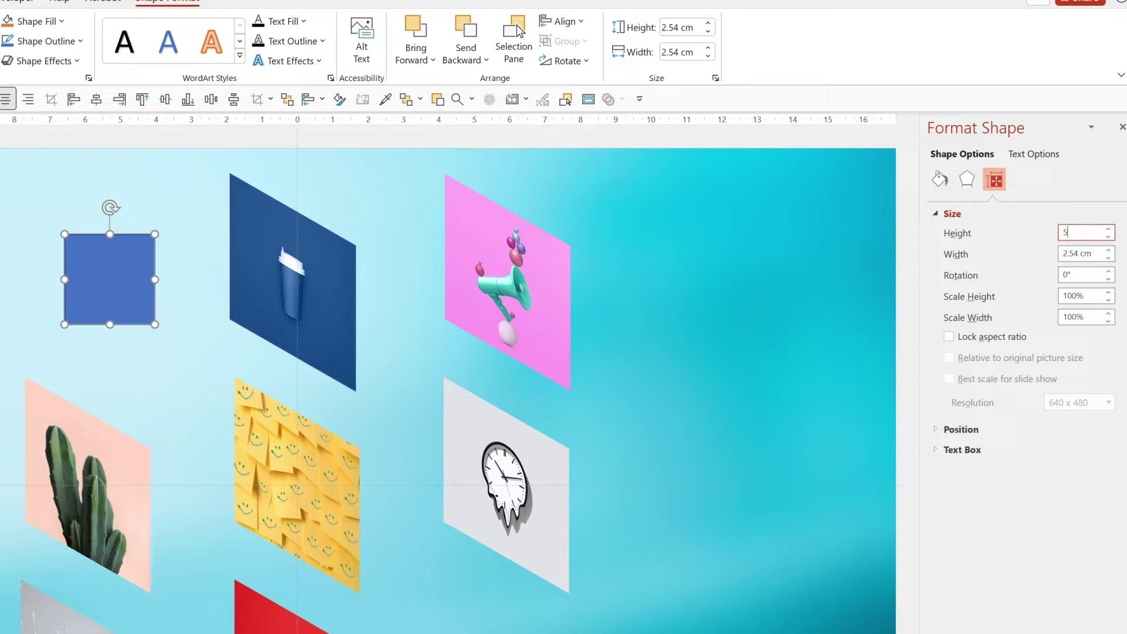
pyautogui.press('Tab')
pyautogui.write('5')
pyautogui.press('Tab')
pyautogui.press('Tab')
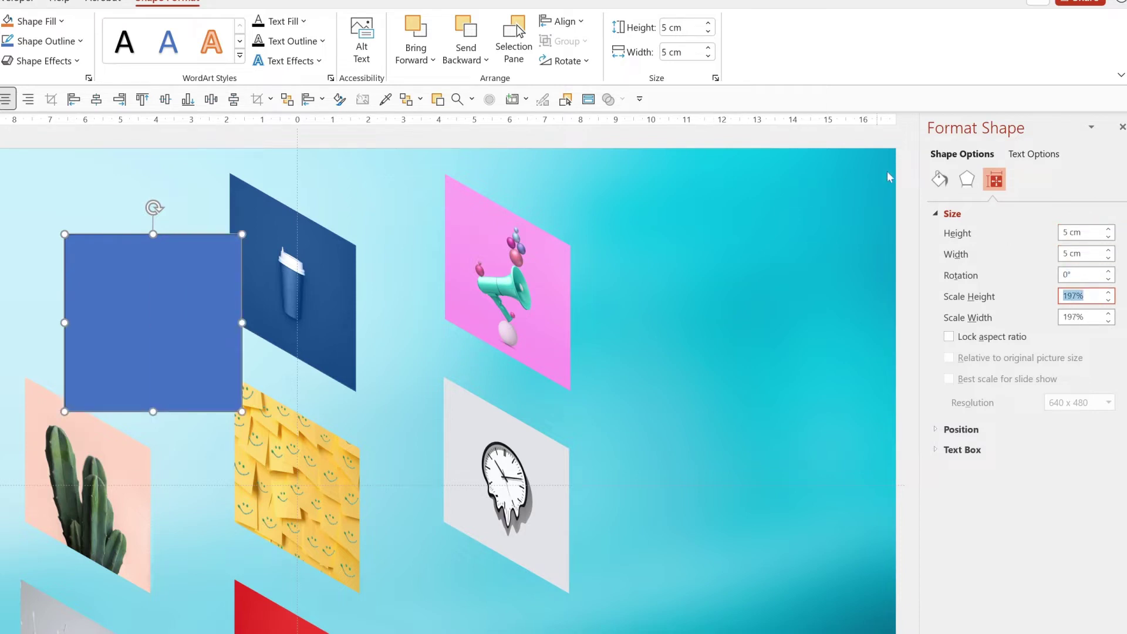
# Tilt the square with the Isometric: Top Up 3-D rotation preset
pyautogui.click(967, 179)
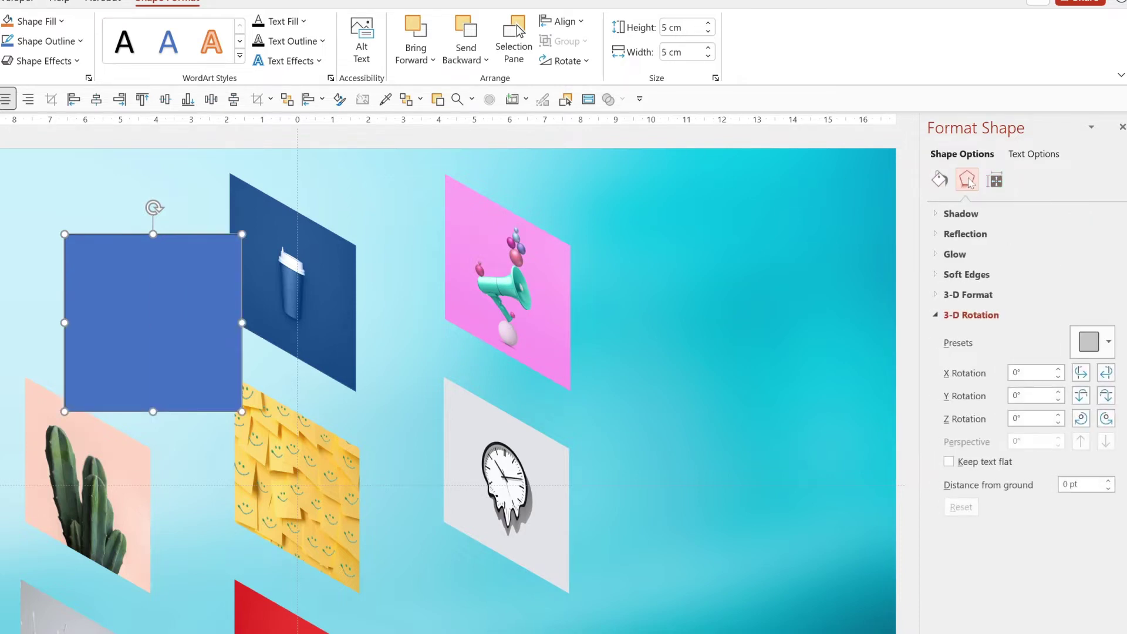
pyautogui.click(1089, 348)
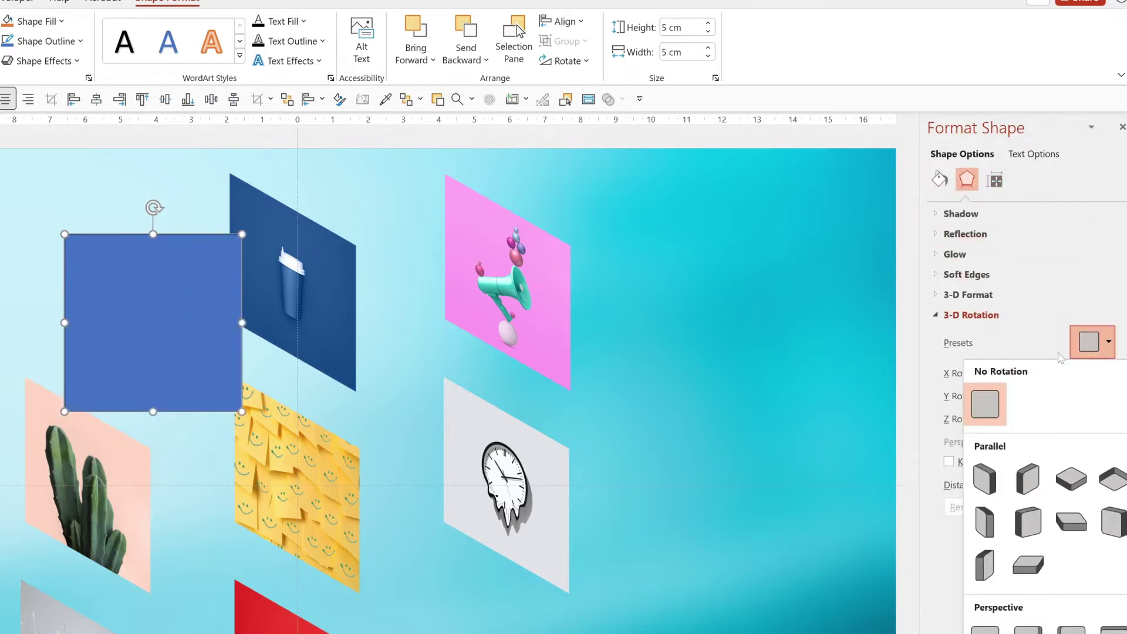
pyautogui.click(1070, 478)
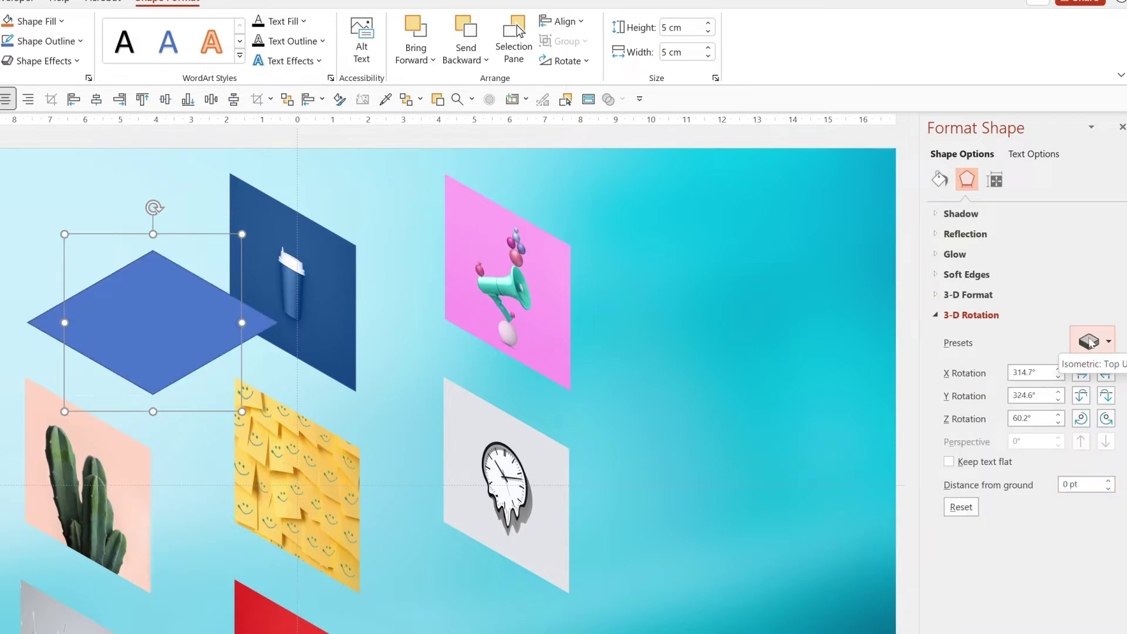
pyautogui.click(939, 180)
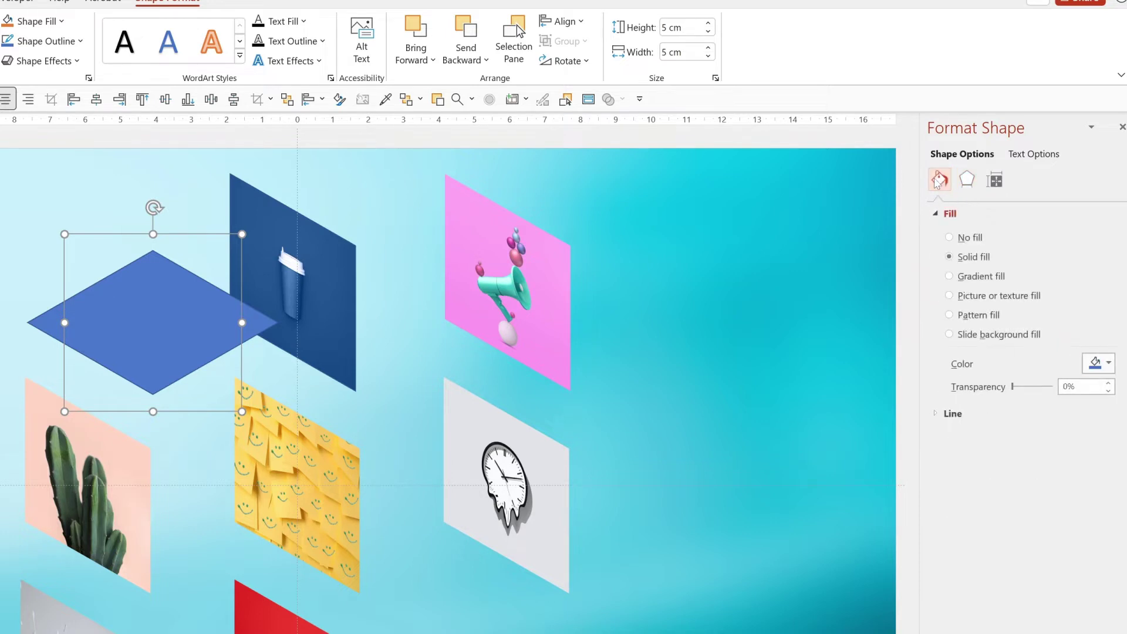
# Give the diamond a gradient fill and remove its outline
pyautogui.click(962, 278)
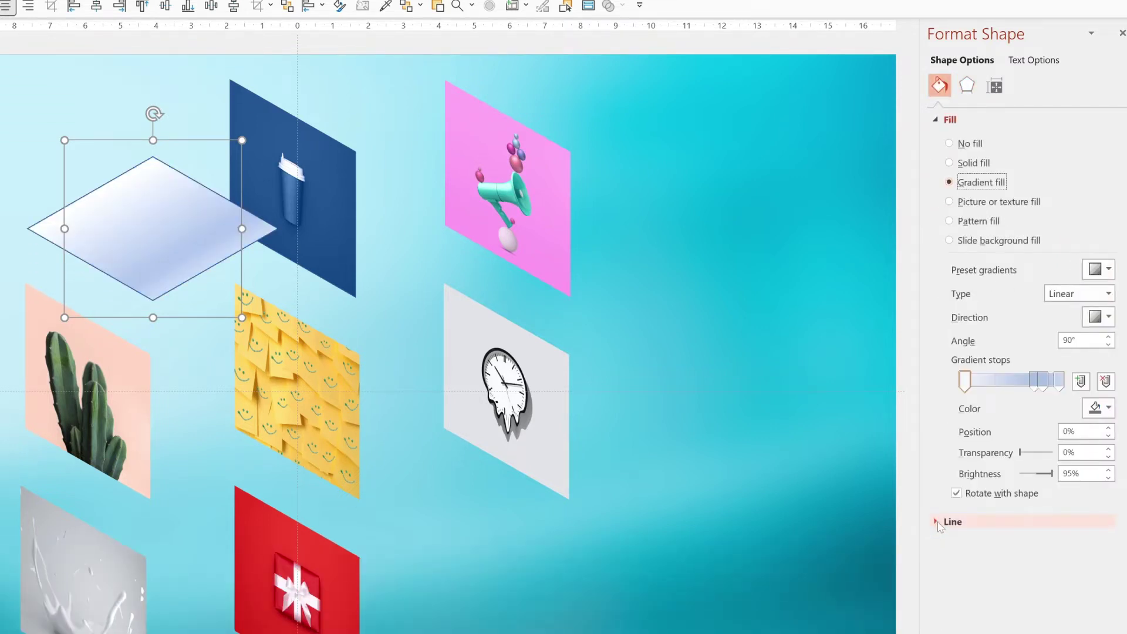
pyautogui.click(952, 616)
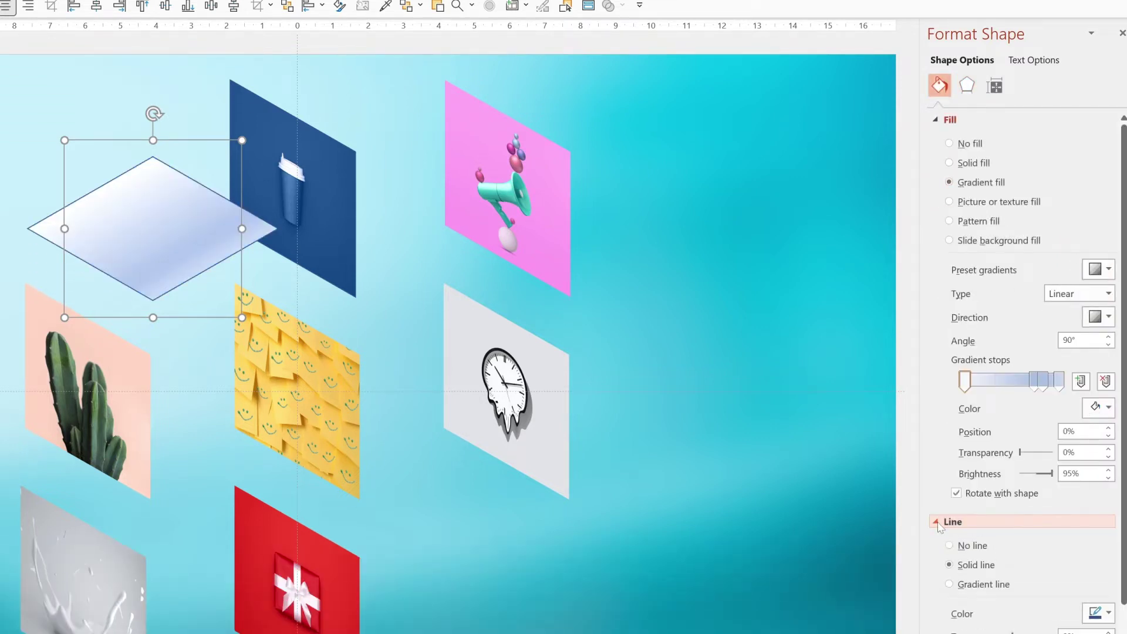
pyautogui.click(974, 547)
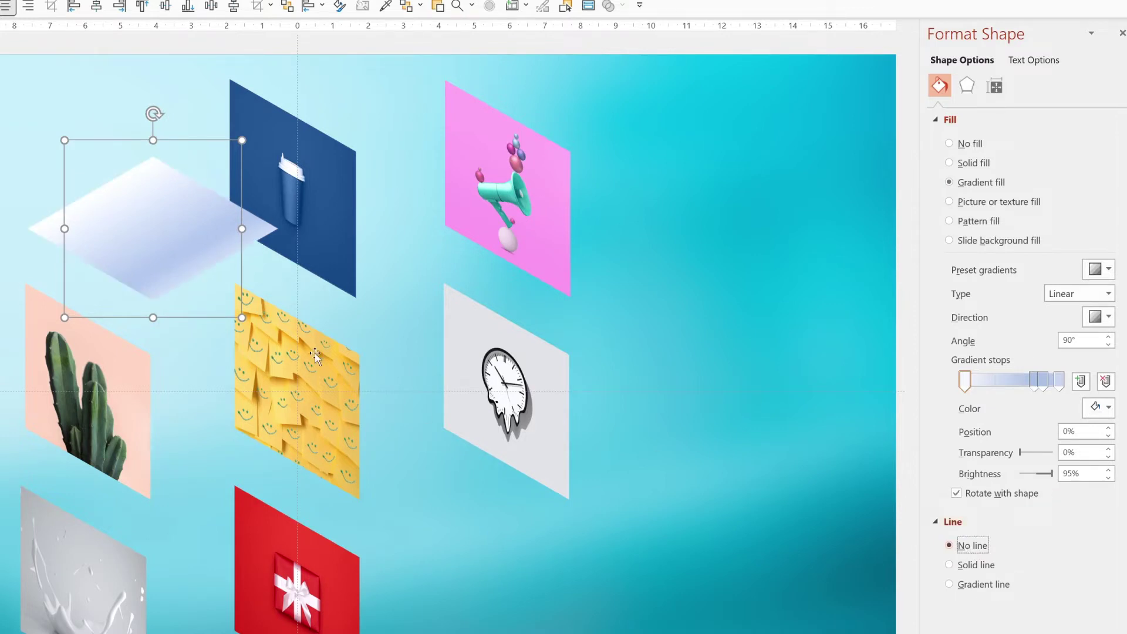
# Move the diamond onto the sticky-note and clock photos and send it to back
pyautogui.moveTo(138, 224); pyautogui.dragTo(343, 420)
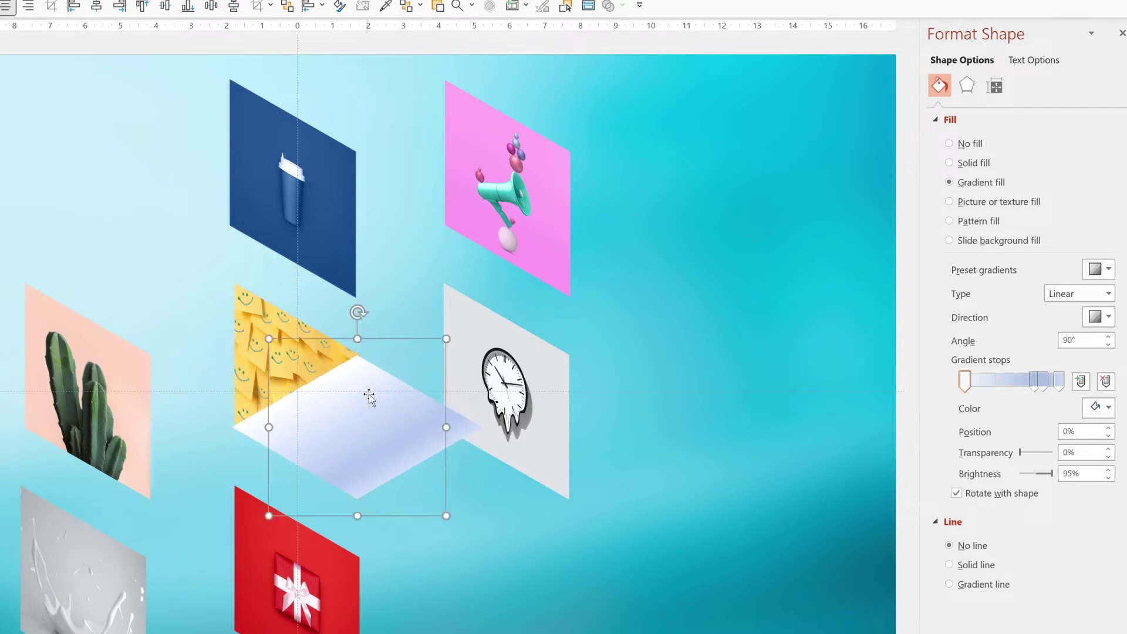
pyautogui.rightClick(368, 382)
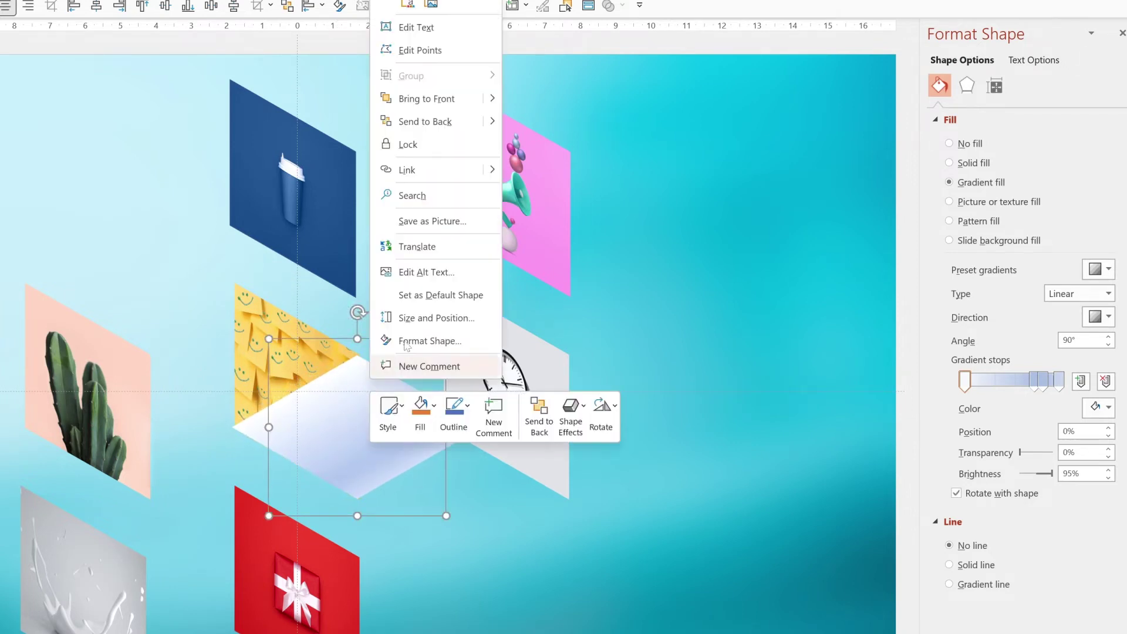
pyautogui.click(434, 122)
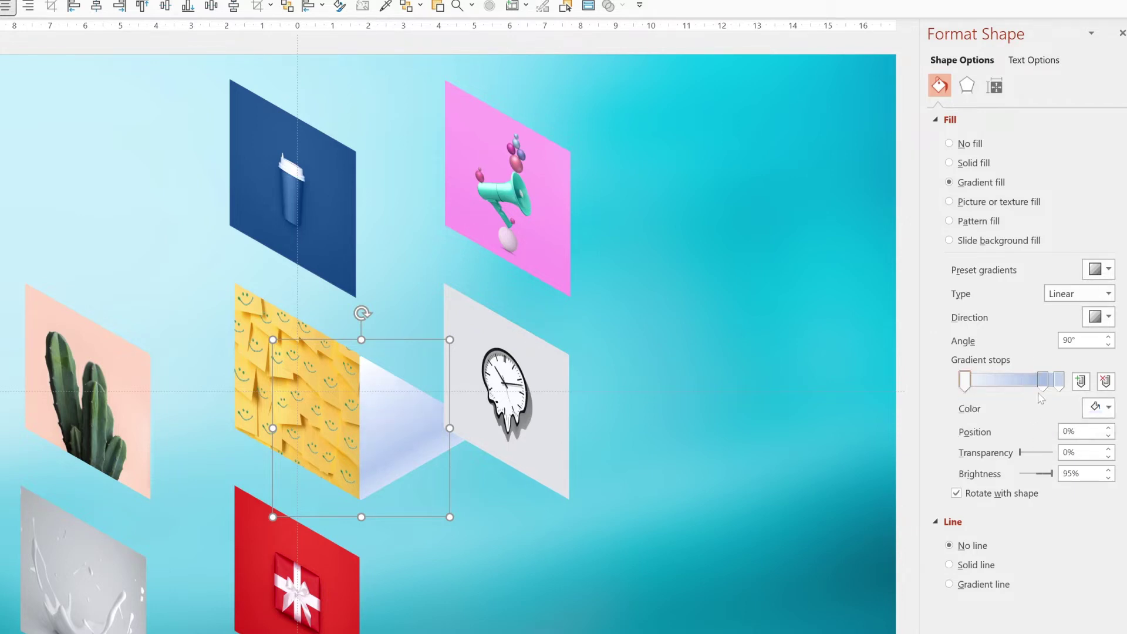
# Remove an extra gradient stop and set the gradient angle to 180°
pyautogui.moveTo(1043, 382); pyautogui.dragTo(1040, 440)
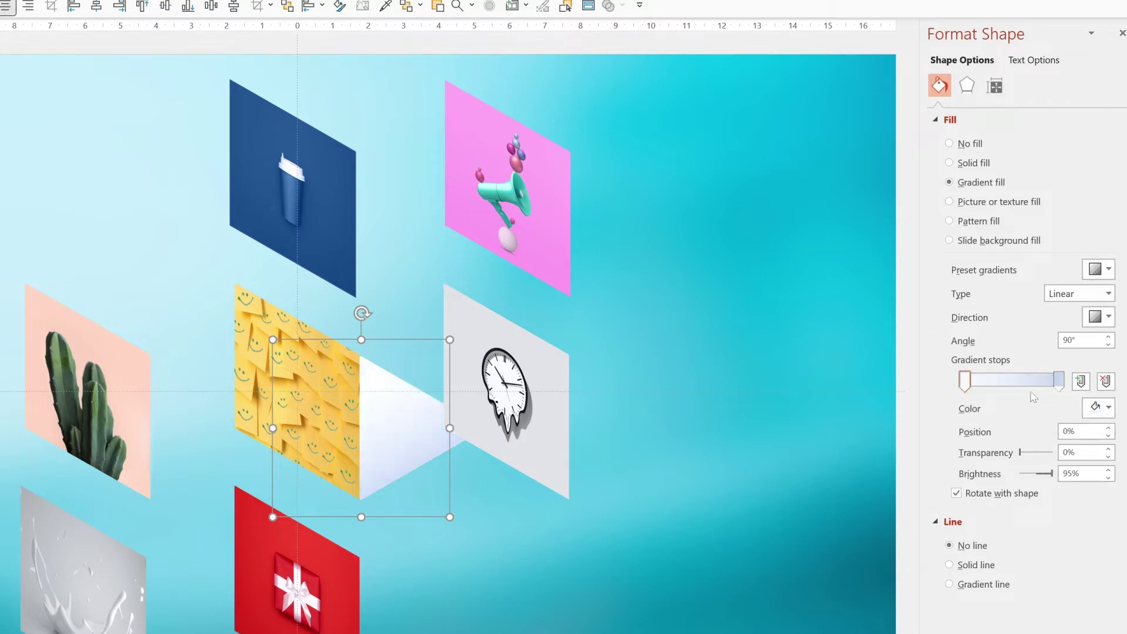
pyautogui.hotkey('shift', 'Tab')
pyautogui.write('180')
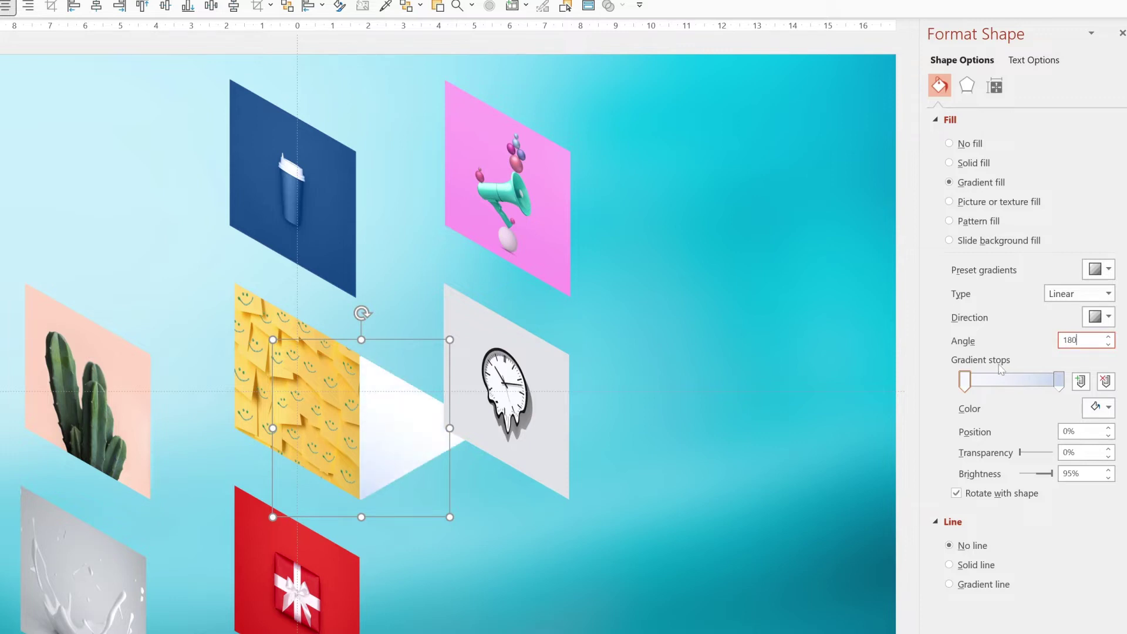
pyautogui.click(966, 382)
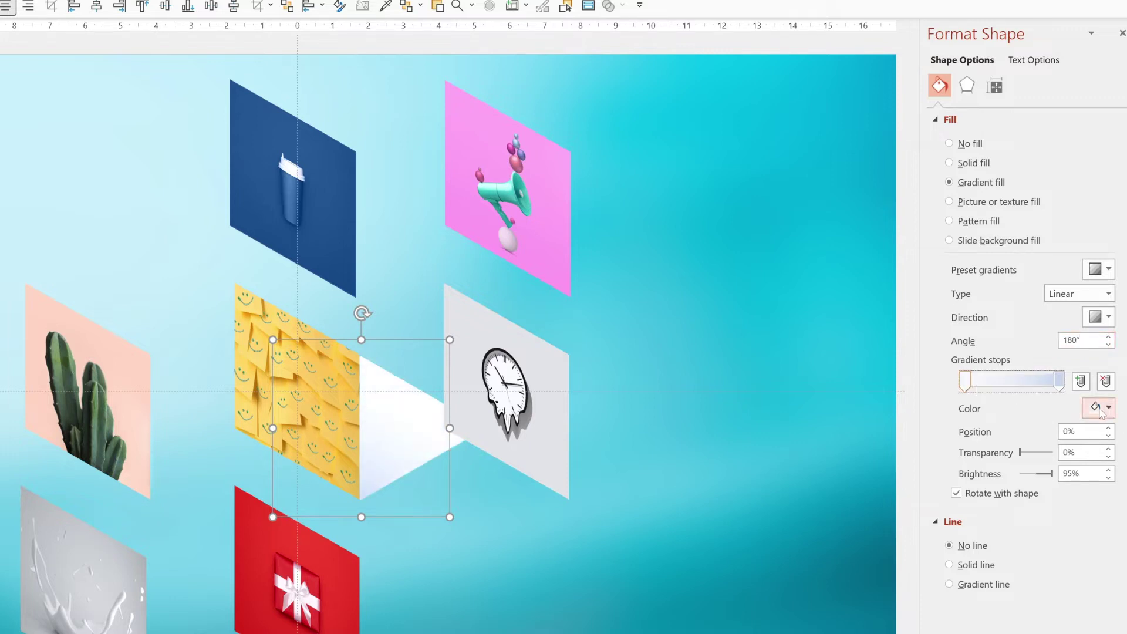
# Make both gradient stops black and set the left stop's transparency to 100%
pyautogui.click(1101, 409)
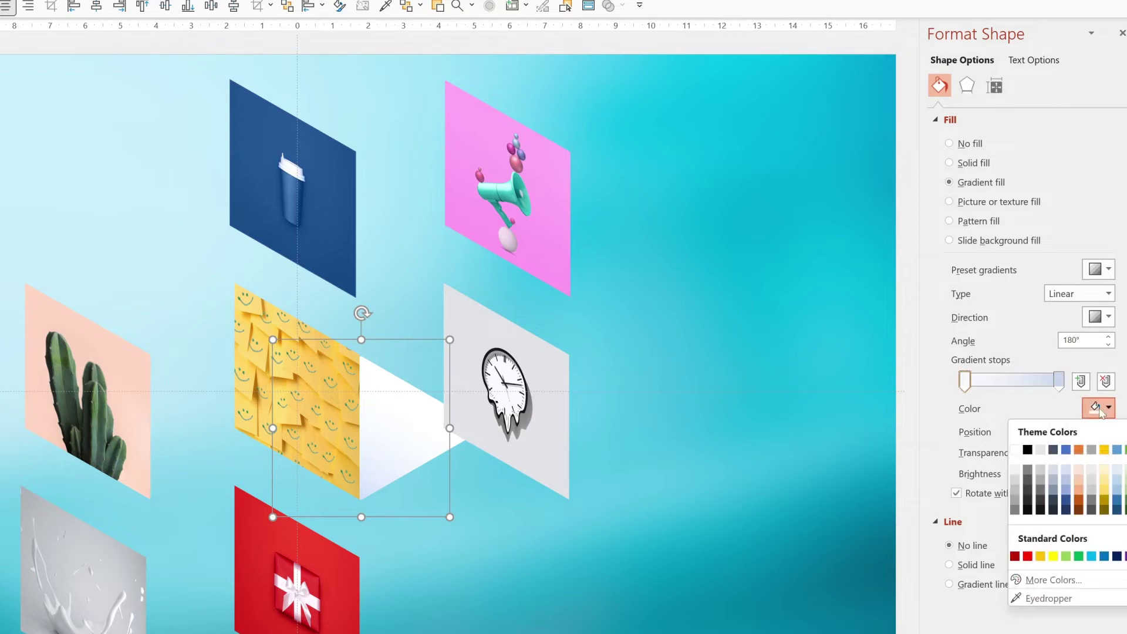
pyautogui.click(1030, 454)
pyautogui.click(1060, 382)
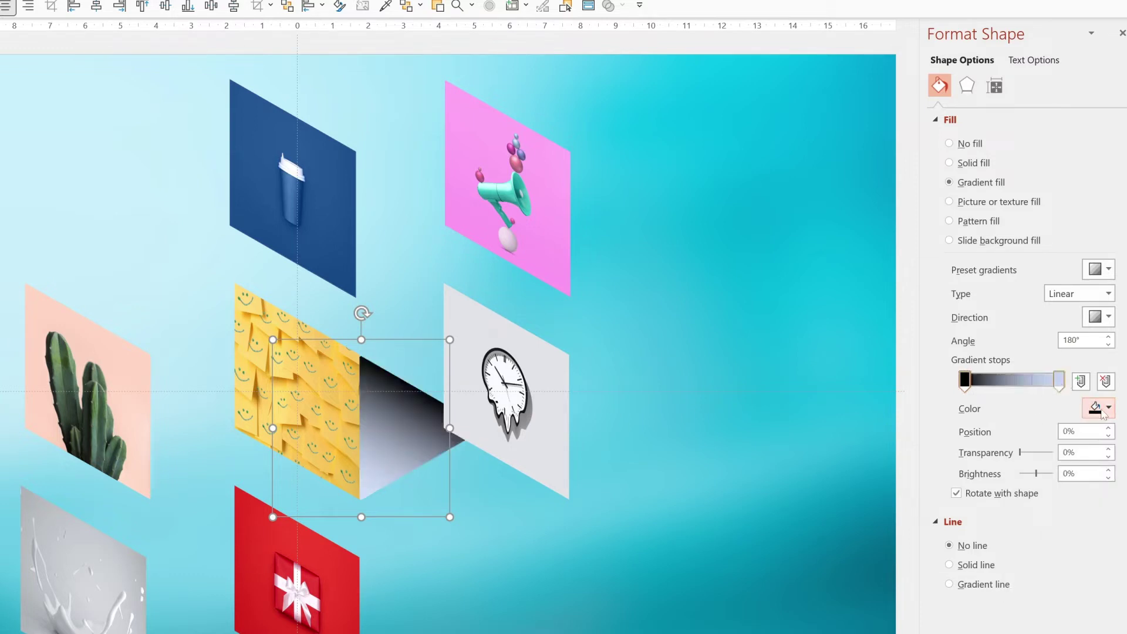
pyautogui.click(1102, 411)
pyautogui.click(1031, 452)
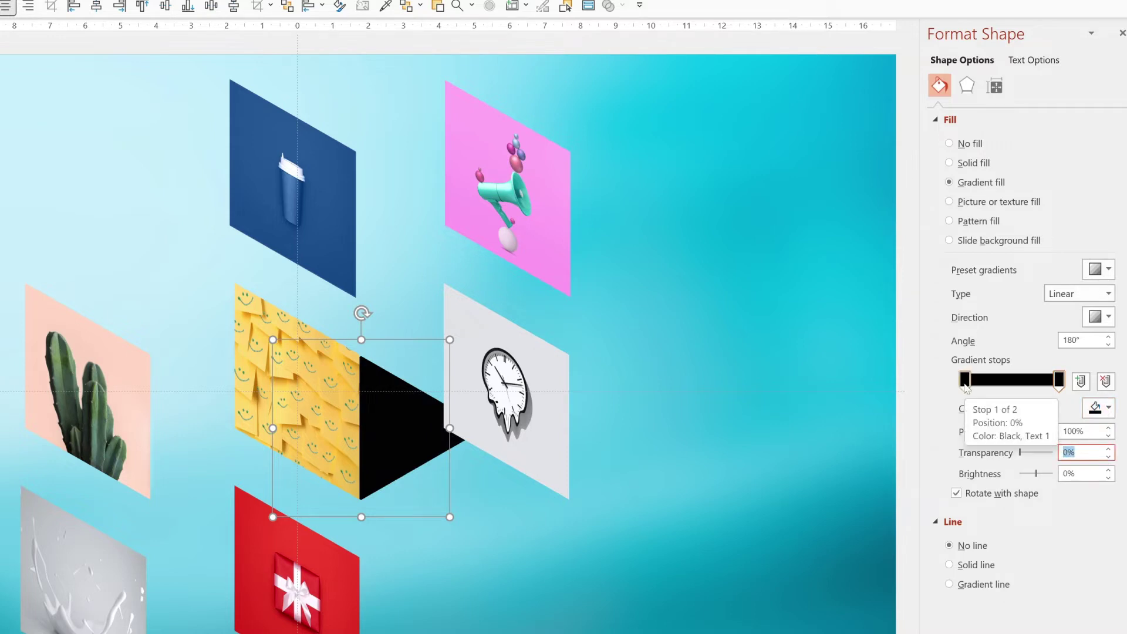
pyautogui.click(966, 381)
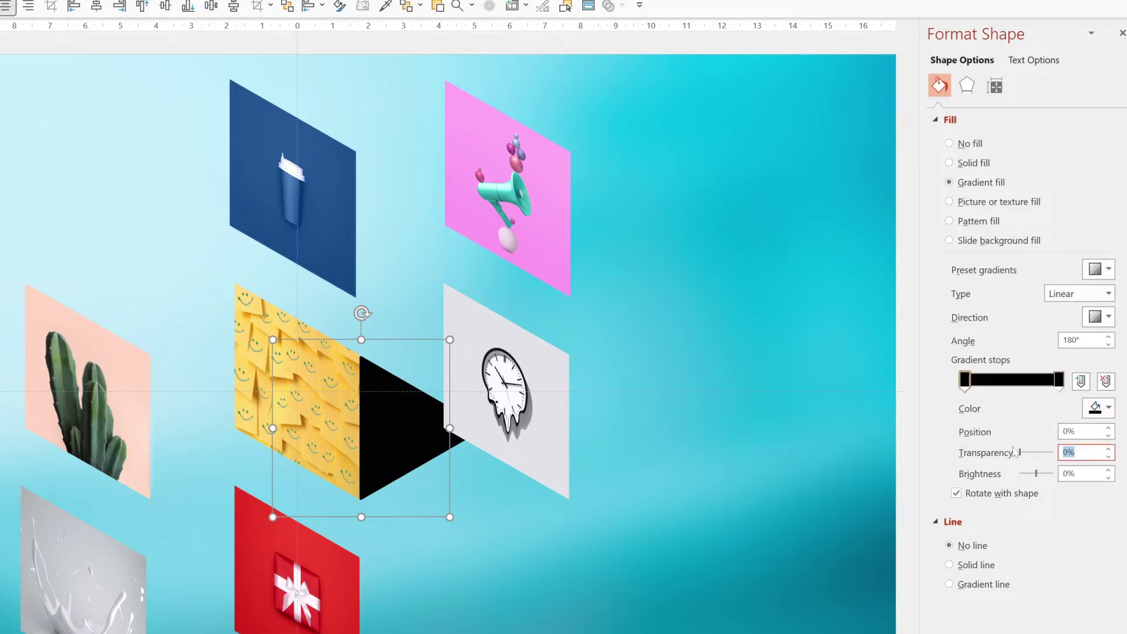
pyautogui.write('100')
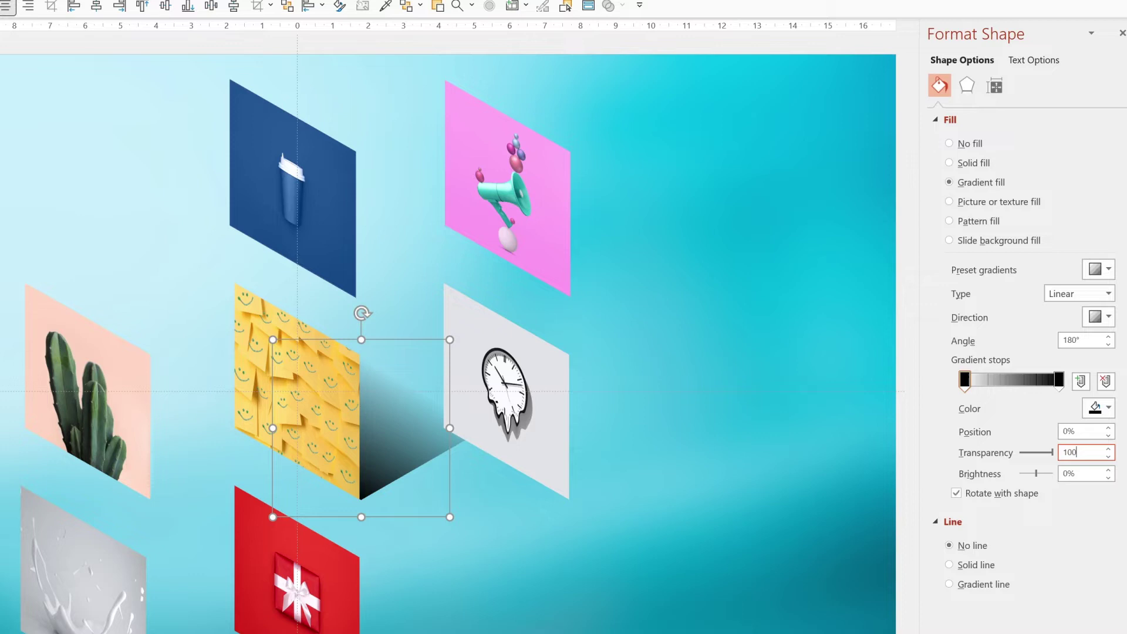
# Give the pink megaphone photo an outer offset shadow, increasing its blur to 4 pt
pyautogui.click(257, 318)
pyautogui.click(465, 176)
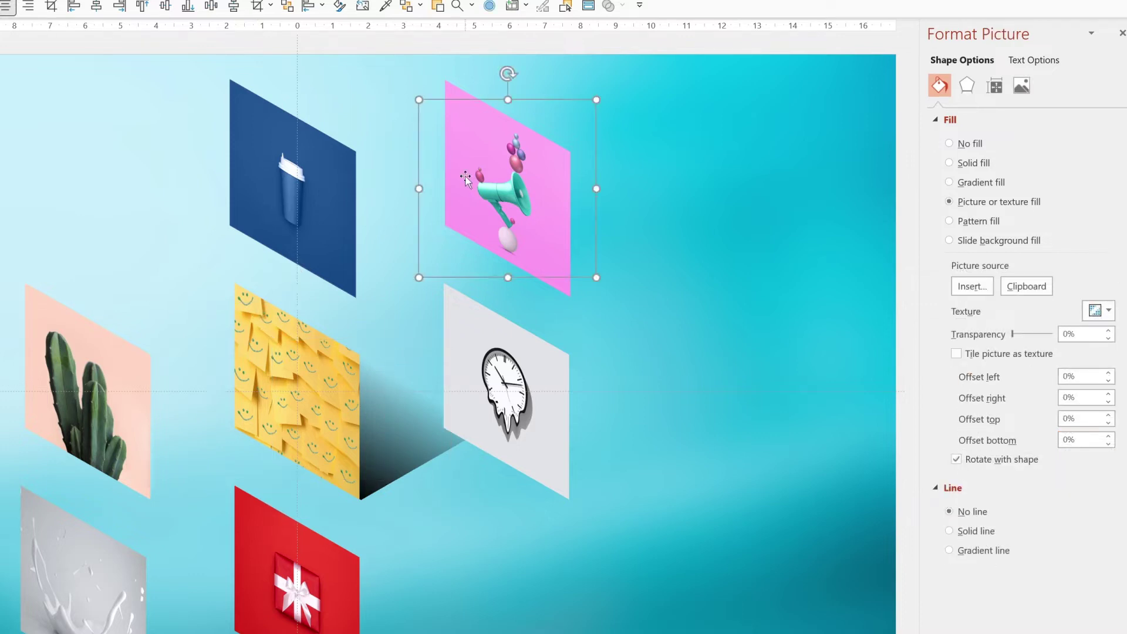
pyautogui.click(967, 86)
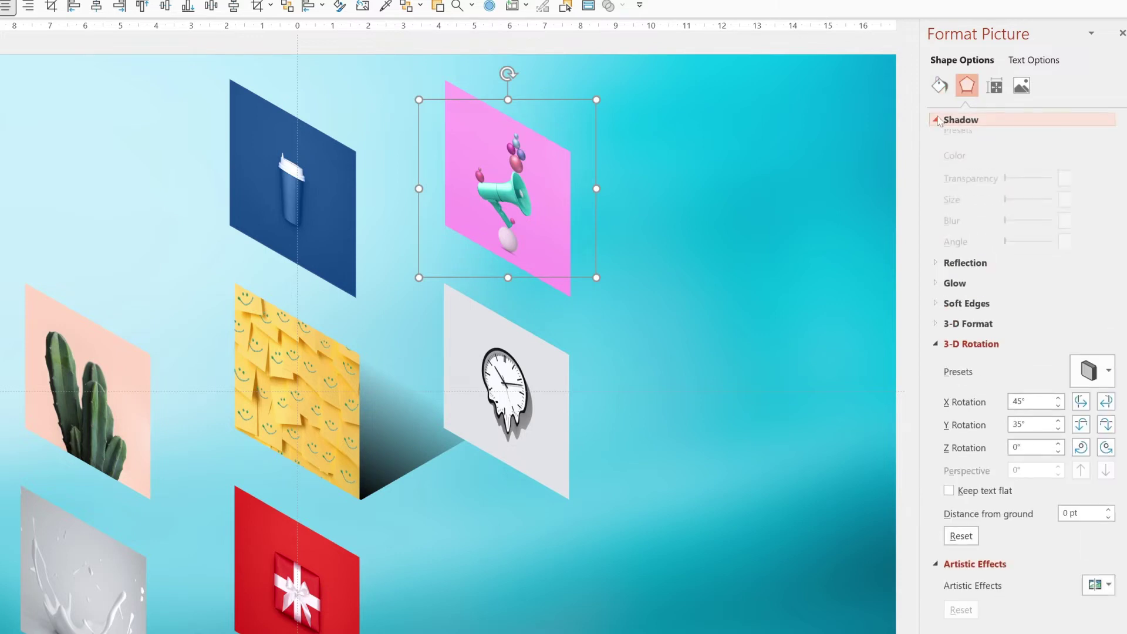
pyautogui.click(1099, 140)
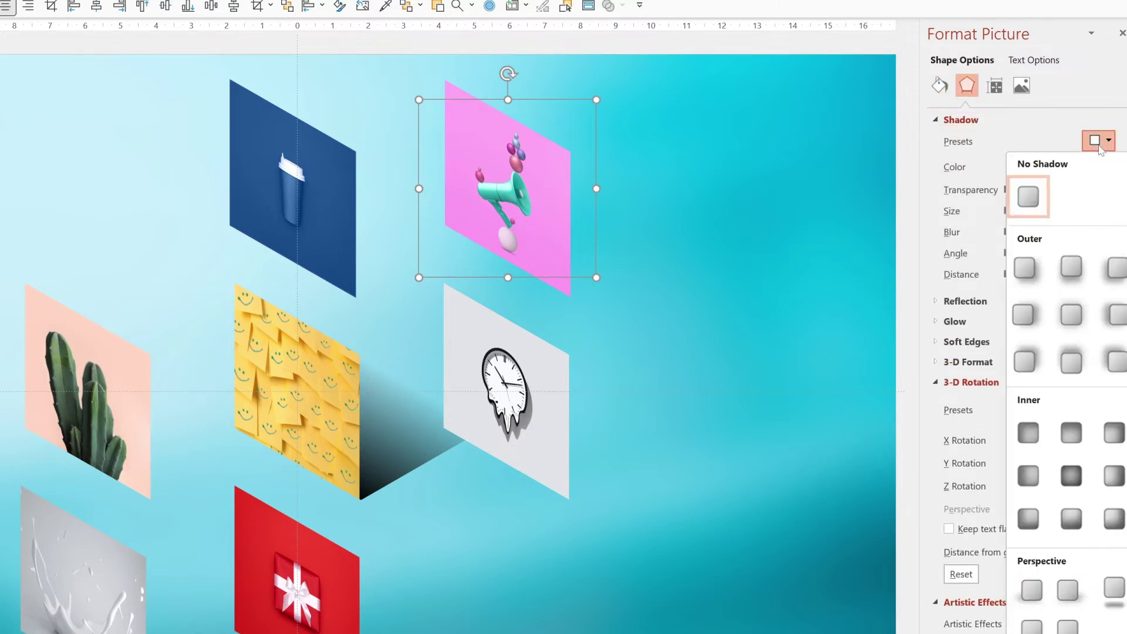
pyautogui.click(1027, 272)
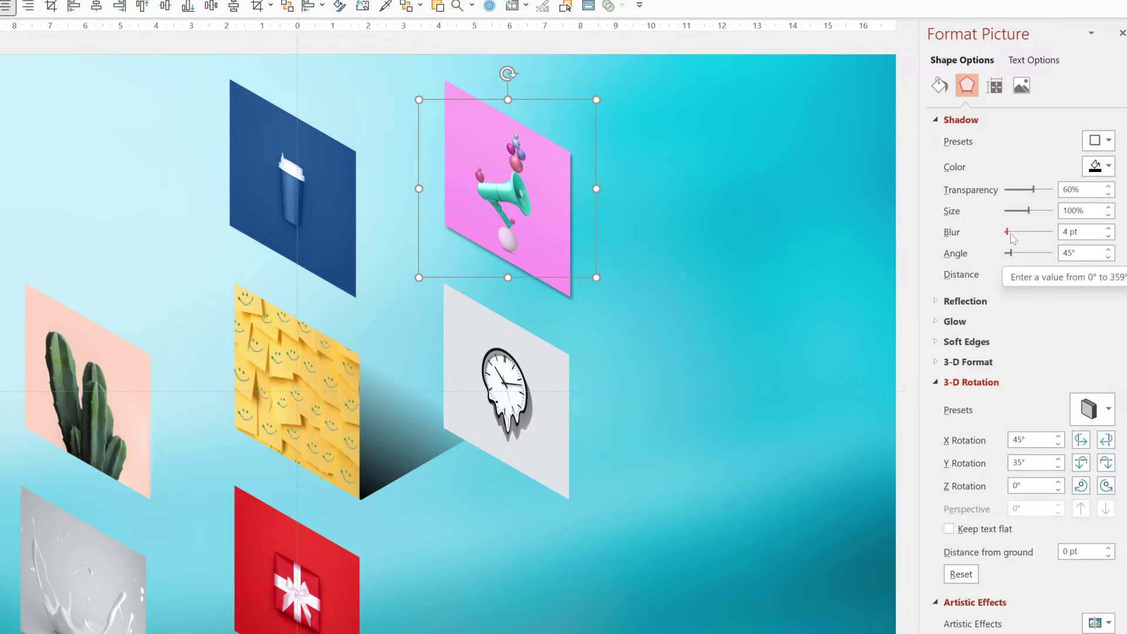
pyautogui.moveTo(1009, 231); pyautogui.dragTo(1014, 232)
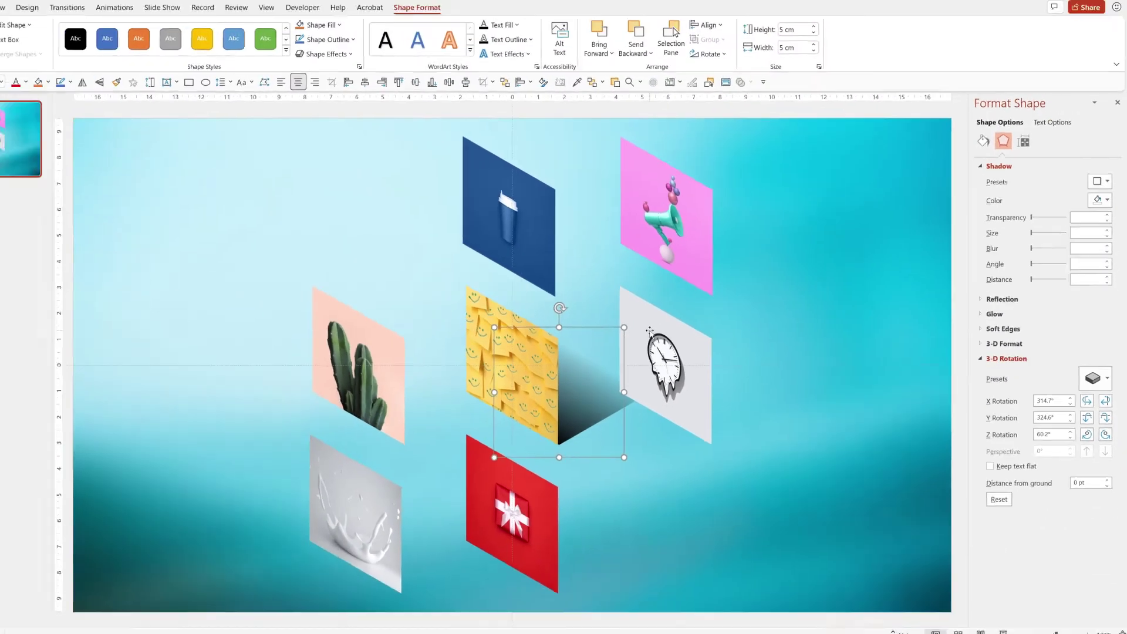
# Move the clock photo lower and tuck the dark shadow shape behind it
pyautogui.moveTo(480, 345); pyautogui.dragTo(481, 476)
pyautogui.moveTo(688, 416); pyautogui.dragTo(688, 415)
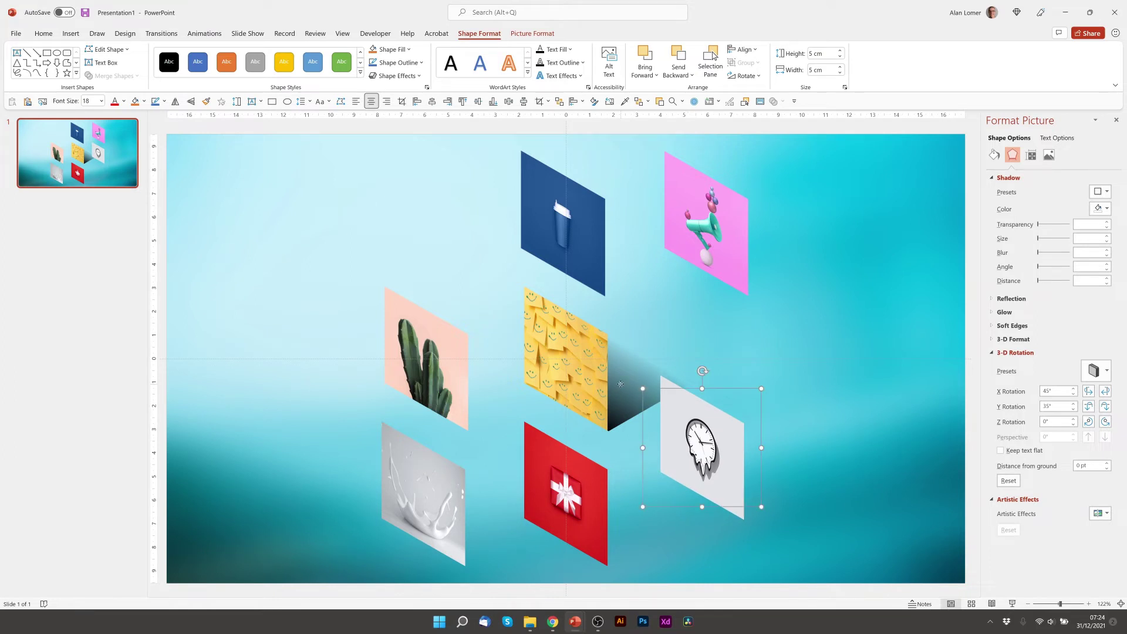
pyautogui.click(628, 387)
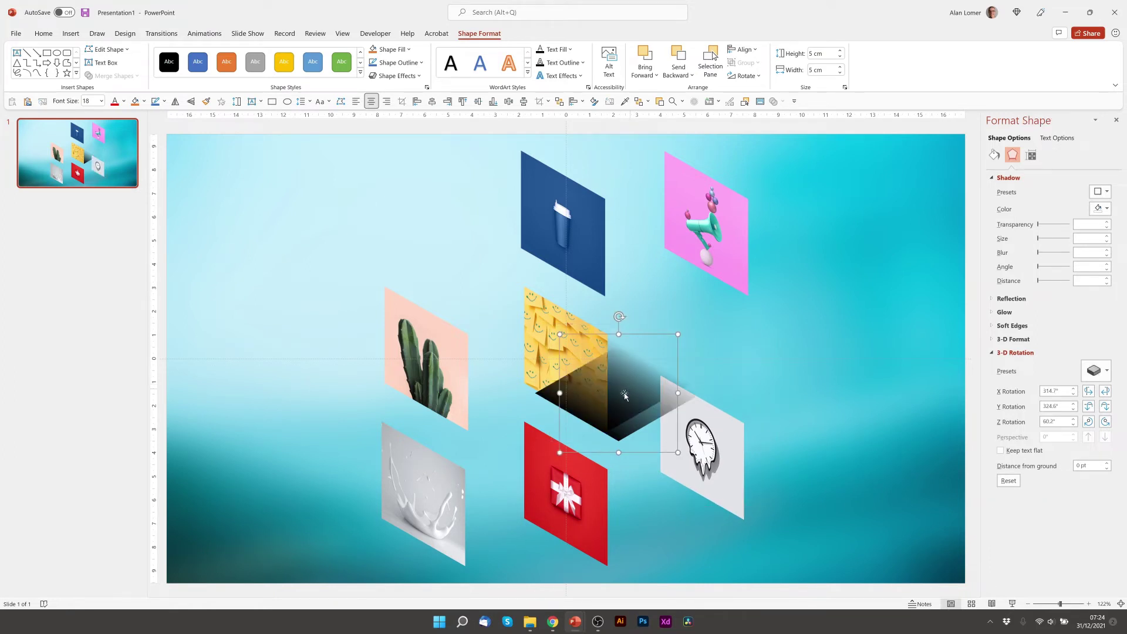
pyautogui.moveTo(736, 444); pyautogui.dragTo(749, 472)
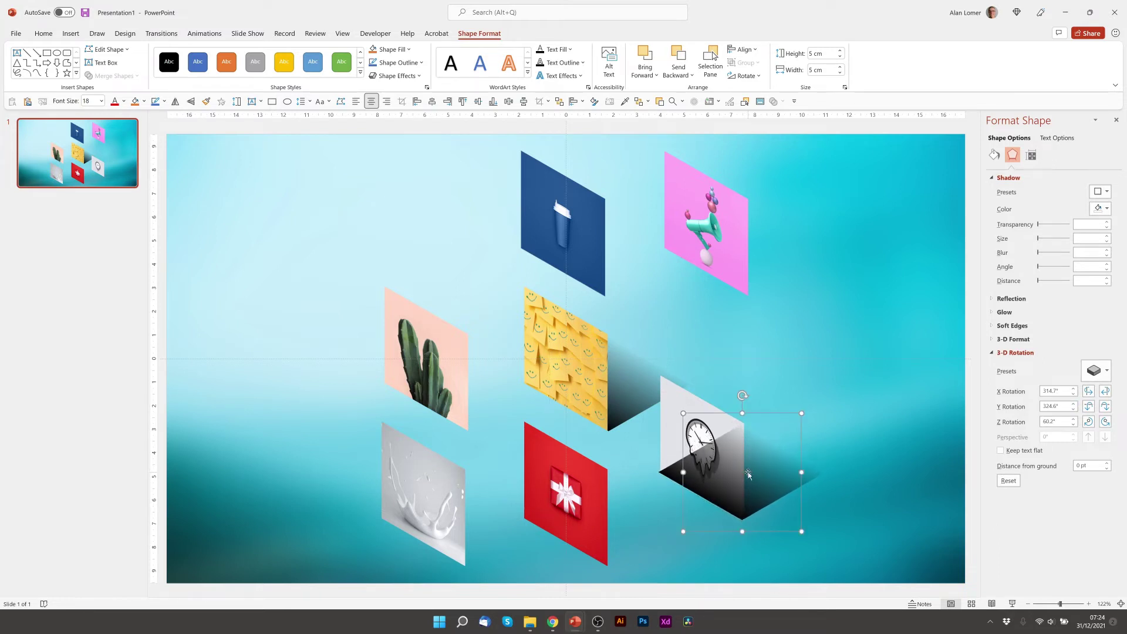
pyautogui.rightClick(758, 454)
pyautogui.press('Escape')
pyautogui.moveTo(727, 455); pyautogui.dragTo(728, 455)
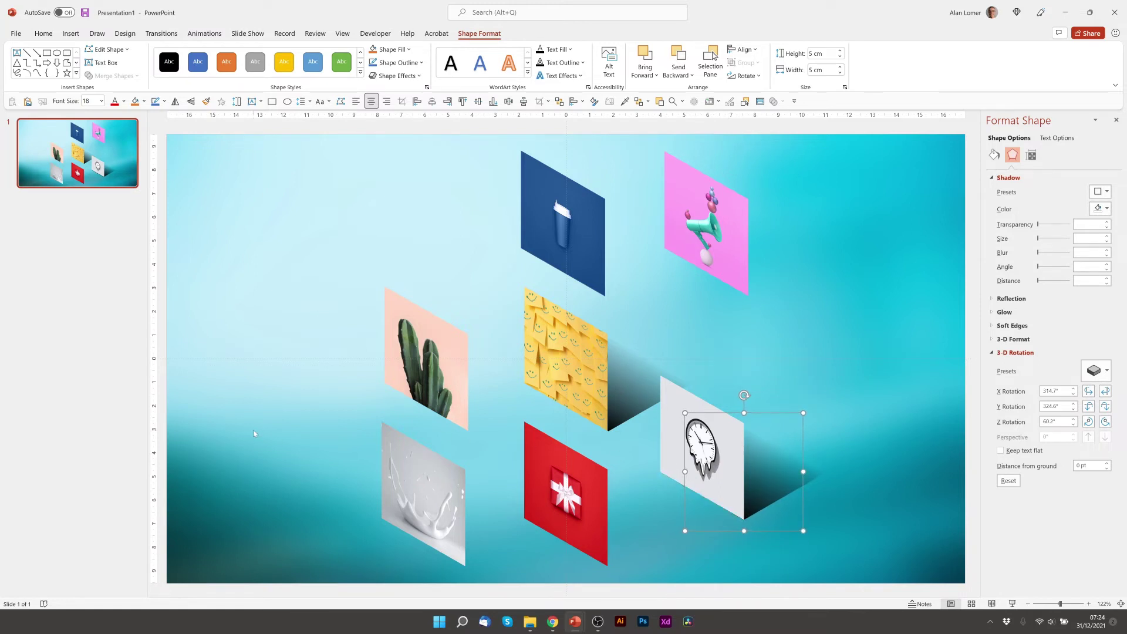
# Group the clock picture and its shadow into one 6.03 × 6.78 cm object
pyautogui.keyDown('shift'); pyautogui.click(666, 411); pyautogui.keyUp('shift')
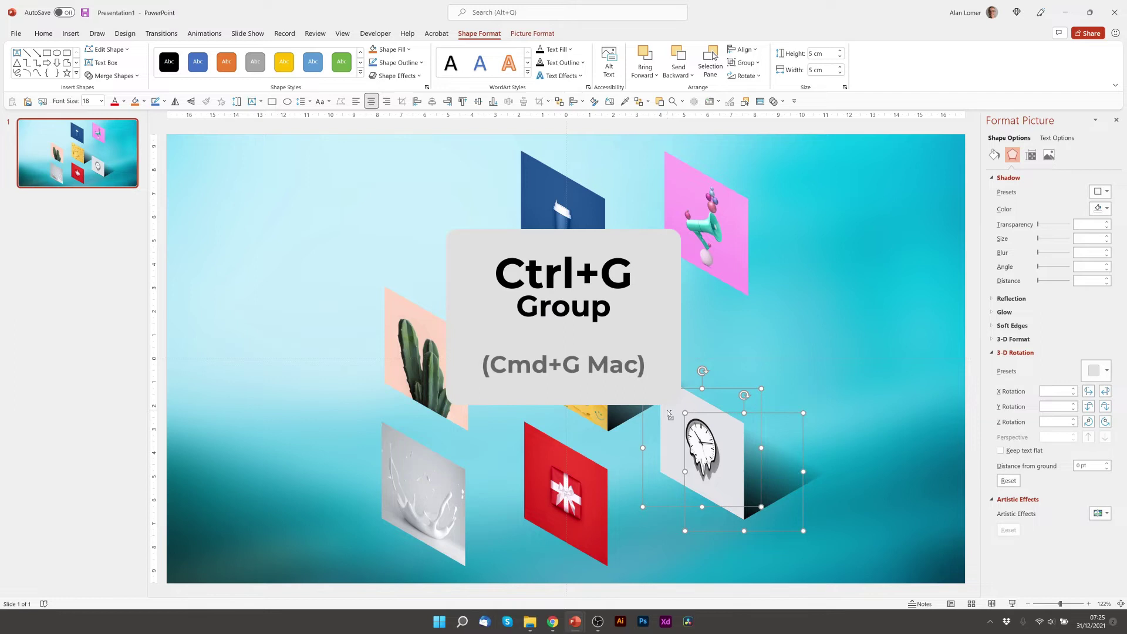
pyautogui.hotkey('ctrl', 'g')
pyautogui.moveTo(721, 430); pyautogui.dragTo(733, 424)
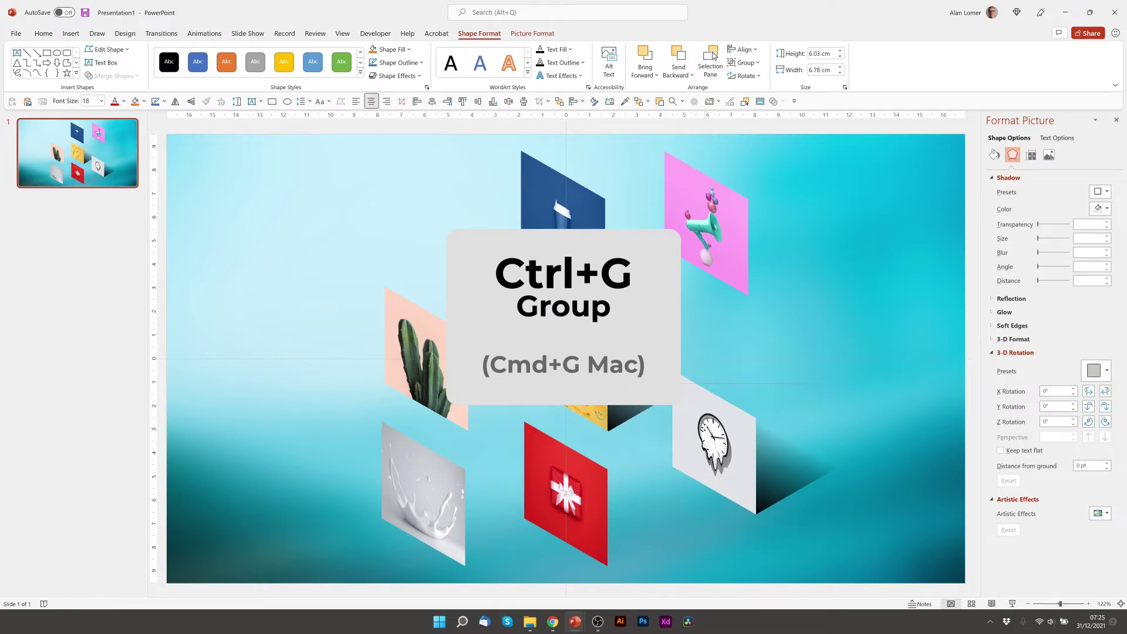
pyautogui.hotkey('ctrl', 'z')
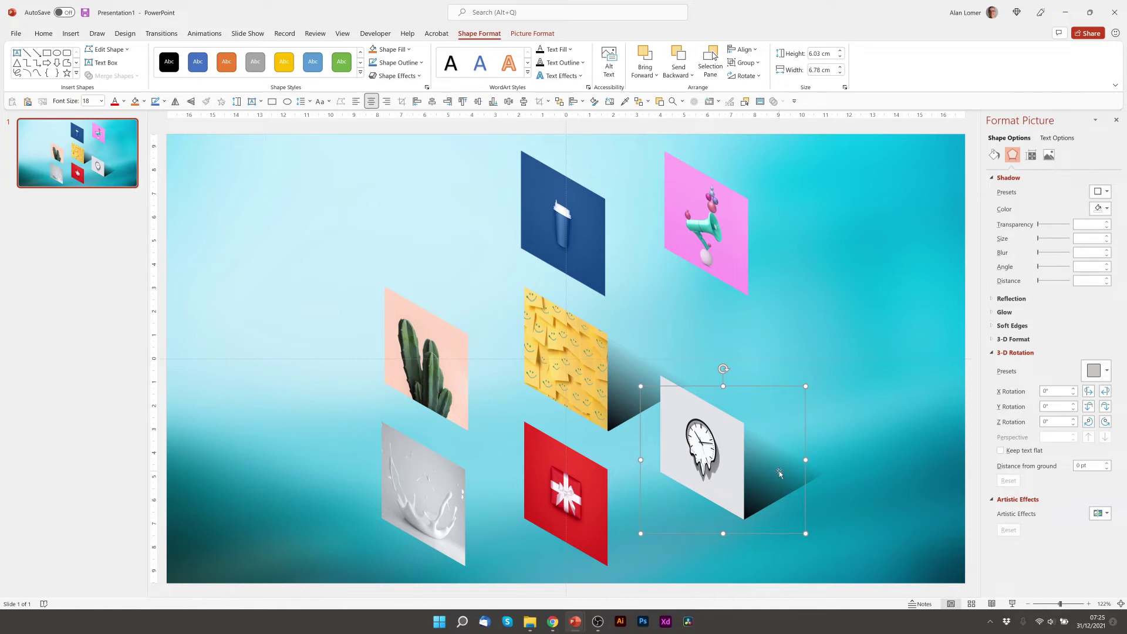
# Take the clock's shadow and place it behind the pink and blue cup tiles
pyautogui.click(779, 473)
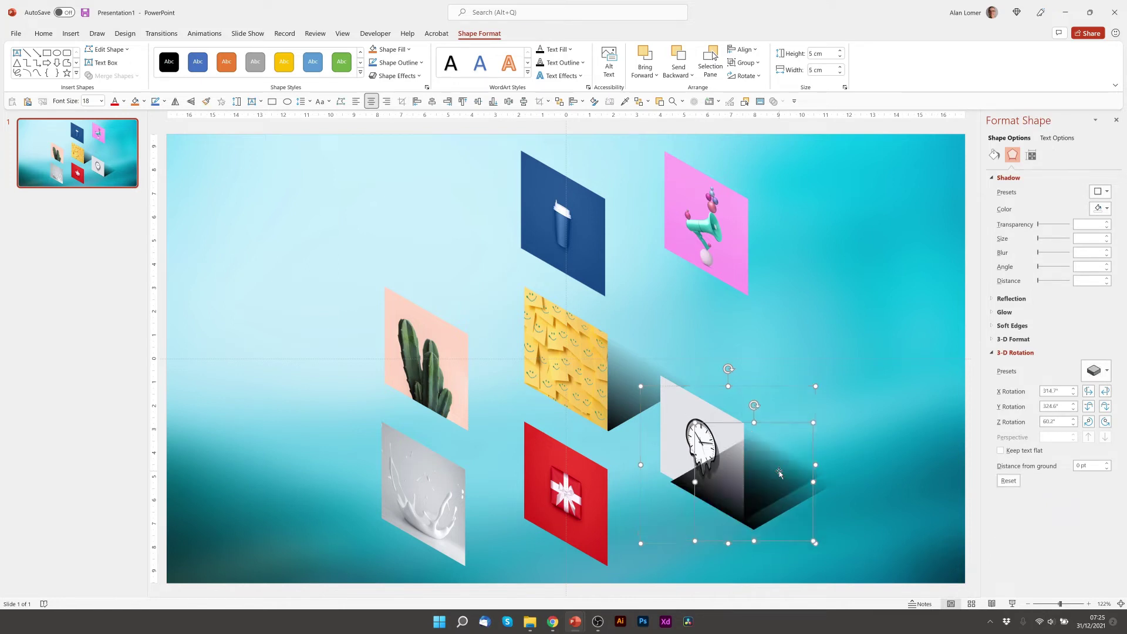
pyautogui.hotkey('ctrl', 'x')
pyautogui.hotkey('ctrl', 'v')
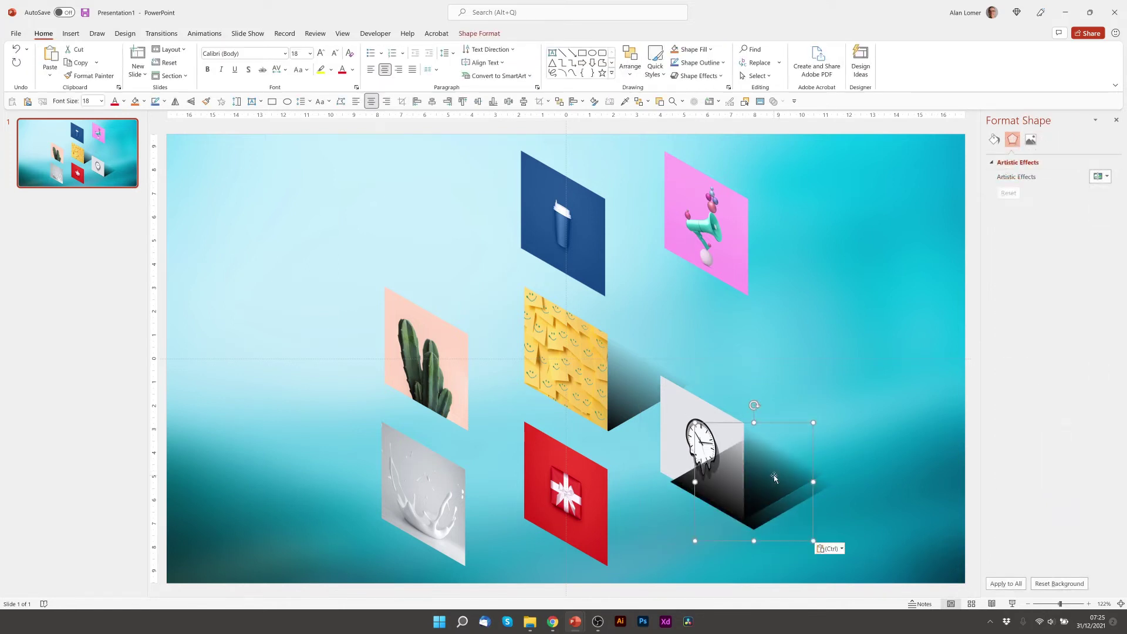
pyautogui.moveTo(758, 472); pyautogui.dragTo(611, 253)
pyautogui.rightClick(755, 241)
pyautogui.click(789, 391)
pyautogui.rightClick(629, 215)
pyautogui.click(663, 364)
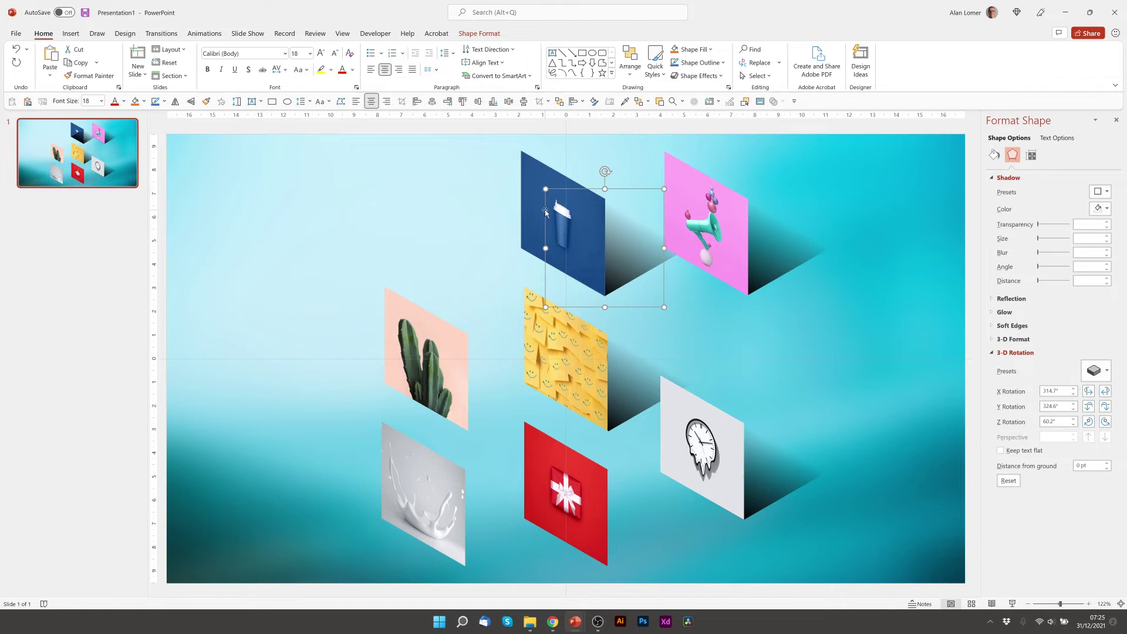
pyautogui.click(665, 244)
pyautogui.click(700, 224)
pyautogui.click(791, 251)
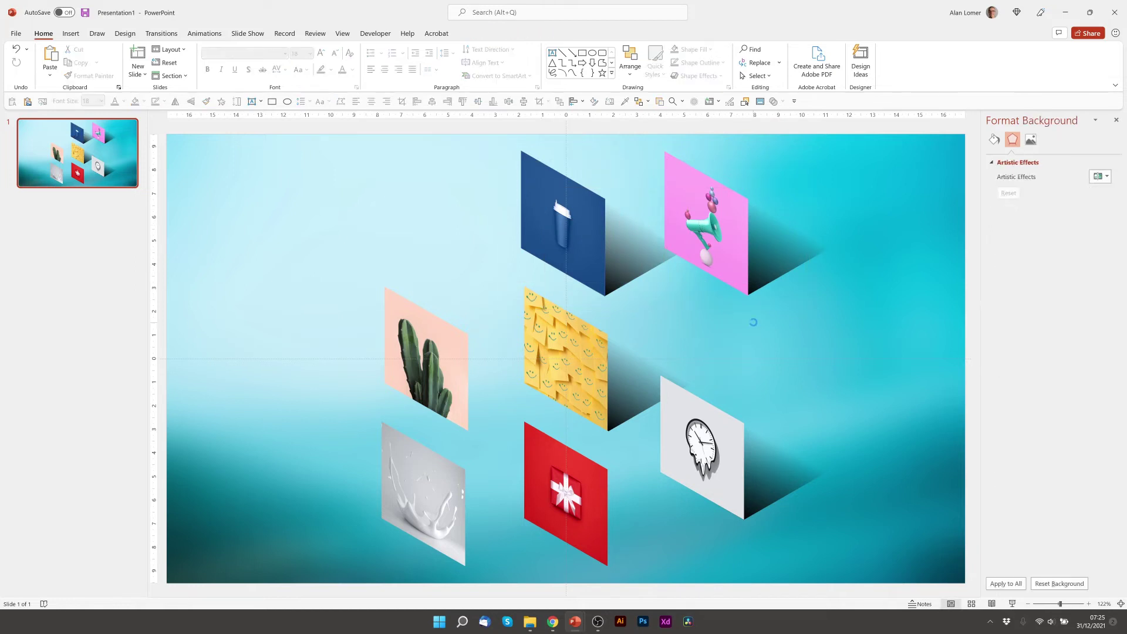
# Paste shadow copies behind the cactus and red gift tiles, sending each to back
pyautogui.hotkey('ctrl', 'v')
pyautogui.moveTo(761, 482); pyautogui.dragTo(479, 377)
pyautogui.rightClick(480, 382)
pyautogui.click(515, 281)
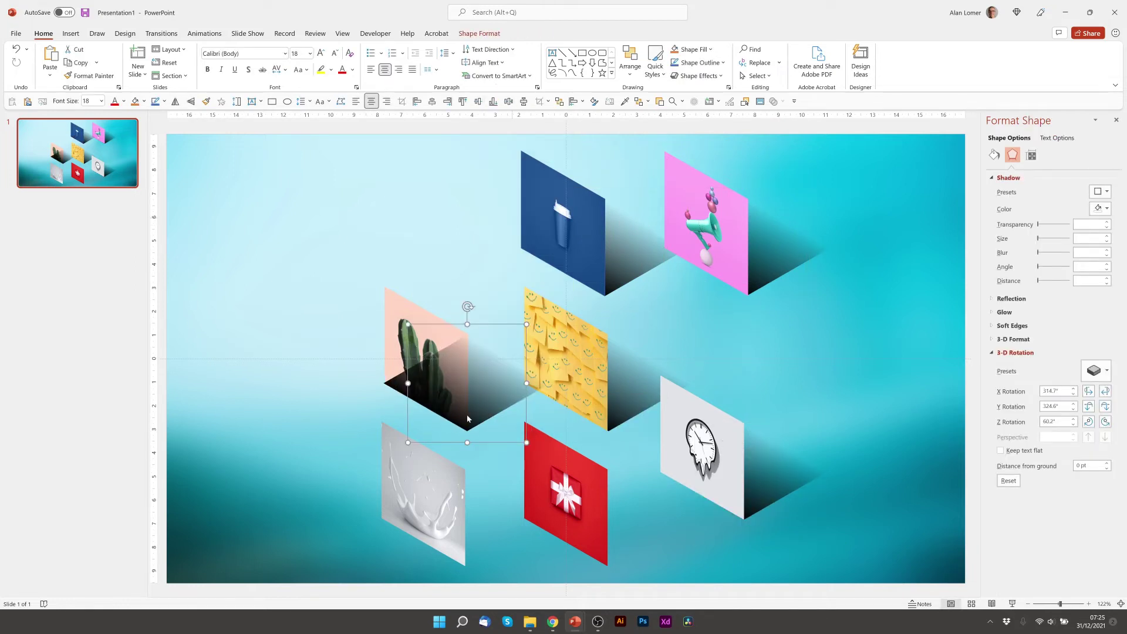
pyautogui.click(409, 316)
pyautogui.hotkey('ctrl', 'v')
pyautogui.moveTo(763, 493); pyautogui.dragTo(621, 522)
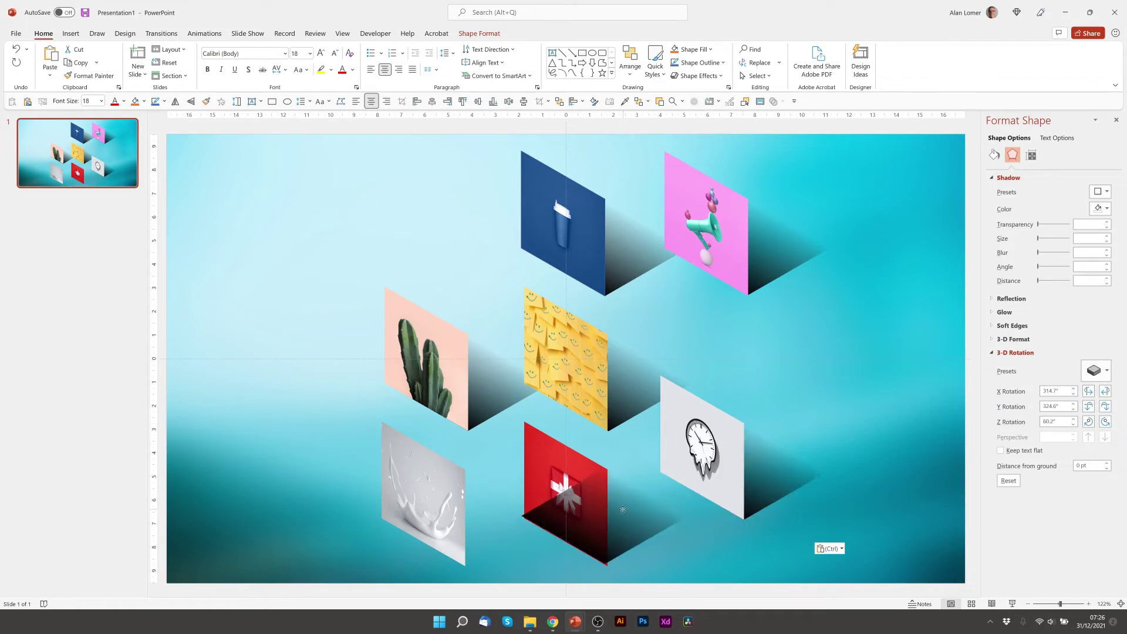
pyautogui.hotkey('ctrl', 'shift', '[')
pyautogui.click(489, 528)
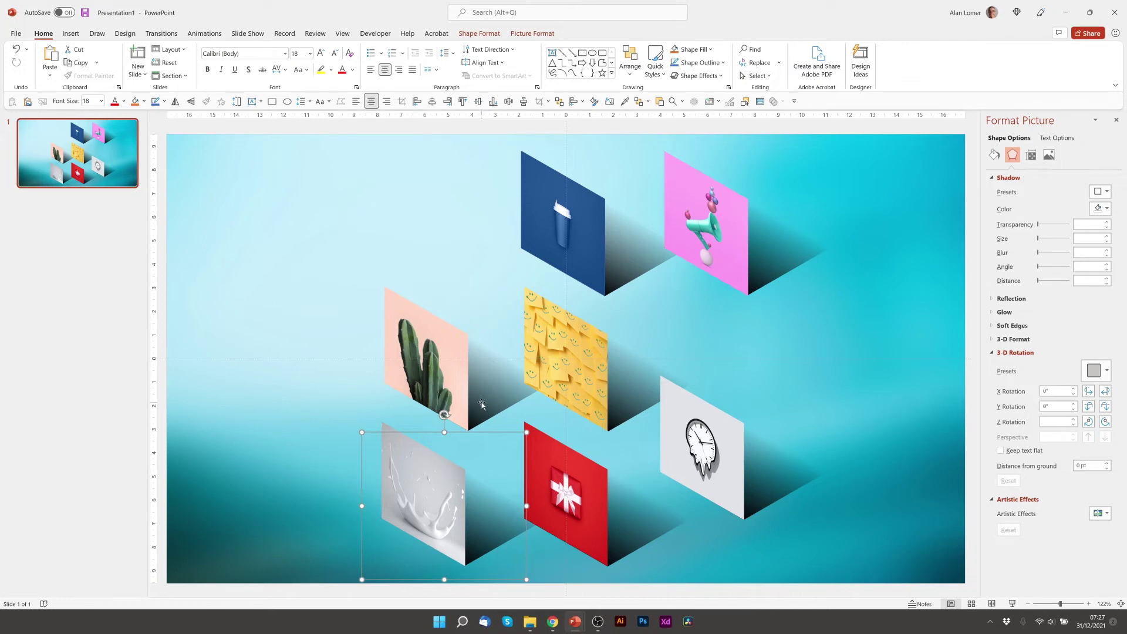
# Move cactus up, megaphone down-right, blue cup right, and milk-splash tile up-left
pyautogui.moveTo(481, 404); pyautogui.dragTo(476, 312)
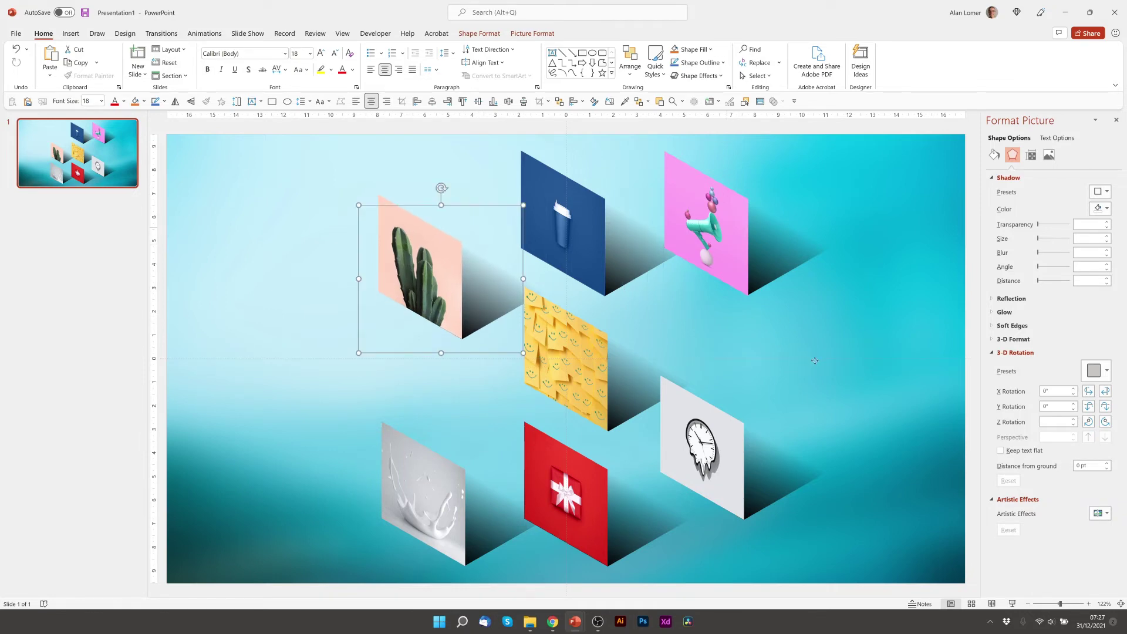
pyautogui.moveTo(722, 235); pyautogui.dragTo(825, 347)
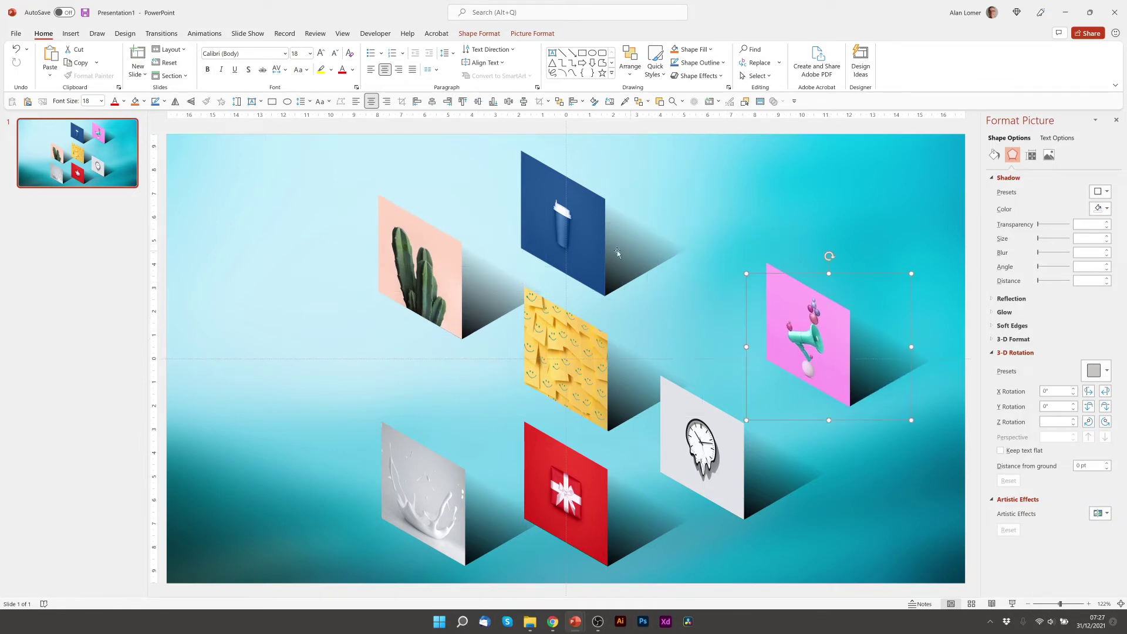
pyautogui.moveTo(661, 263); pyautogui.dragTo(749, 302)
pyautogui.moveTo(426, 507); pyautogui.dragTo(330, 379)
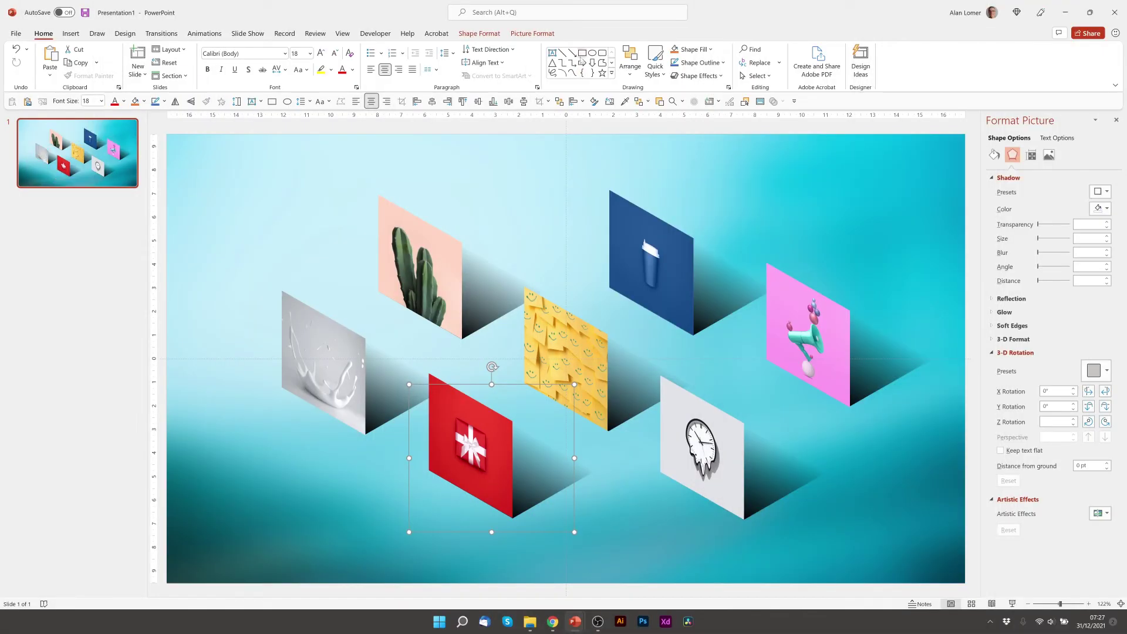
# Draw a thin blue rectangle bar and set its rotation to 60°
pyautogui.click(582, 53)
pyautogui.click(508, 156)
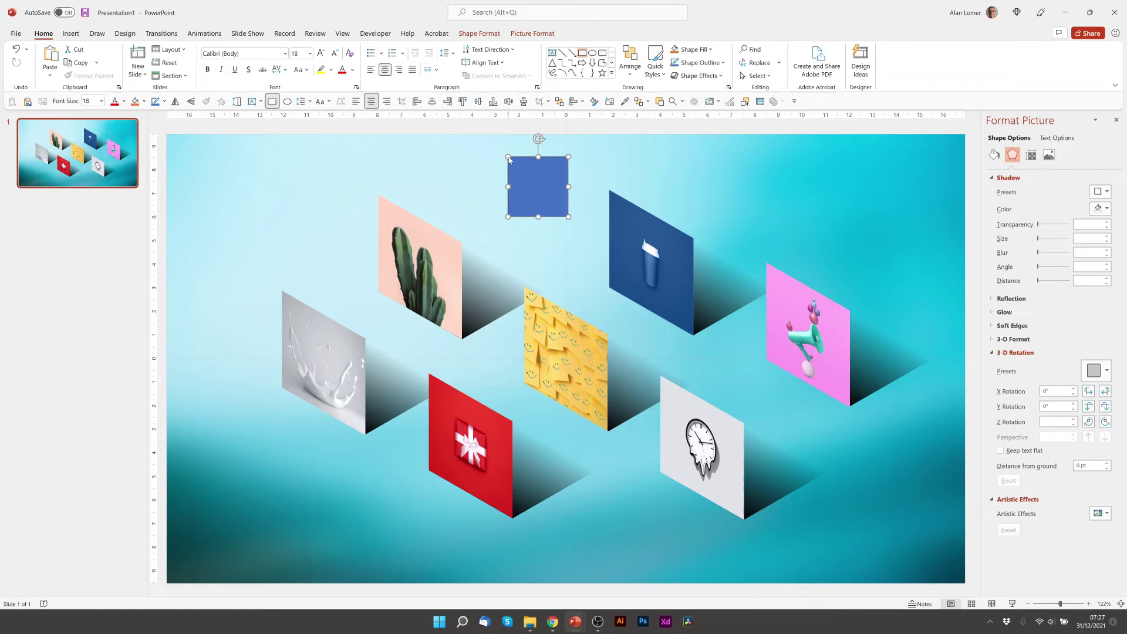
pyautogui.moveTo(535, 368); pyautogui.dragTo(514, 554)
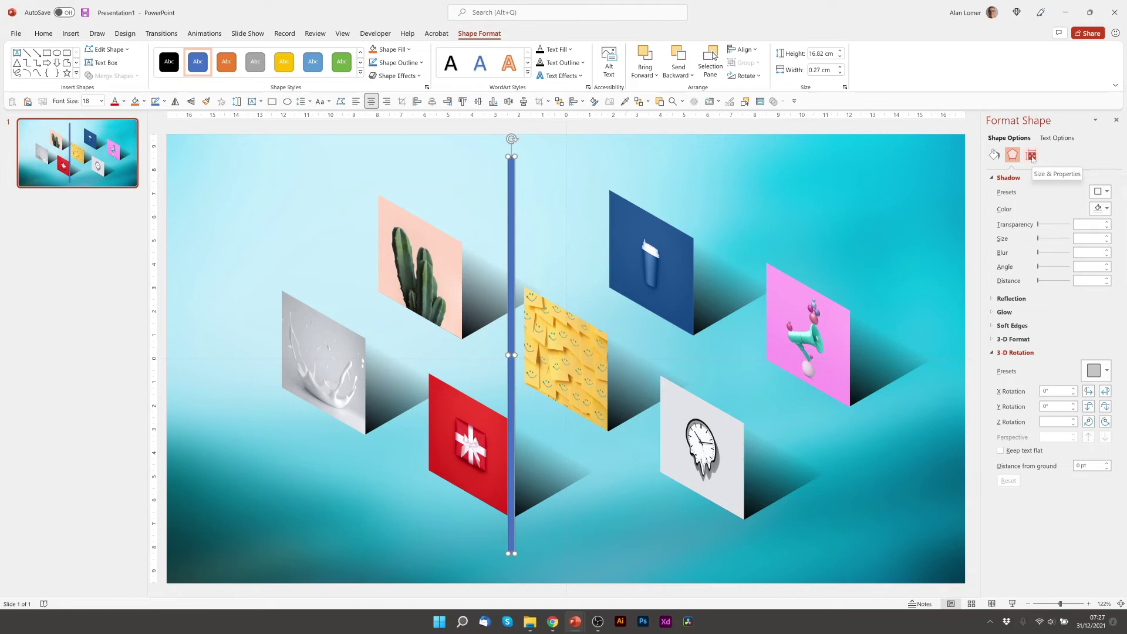
pyautogui.click(1031, 156)
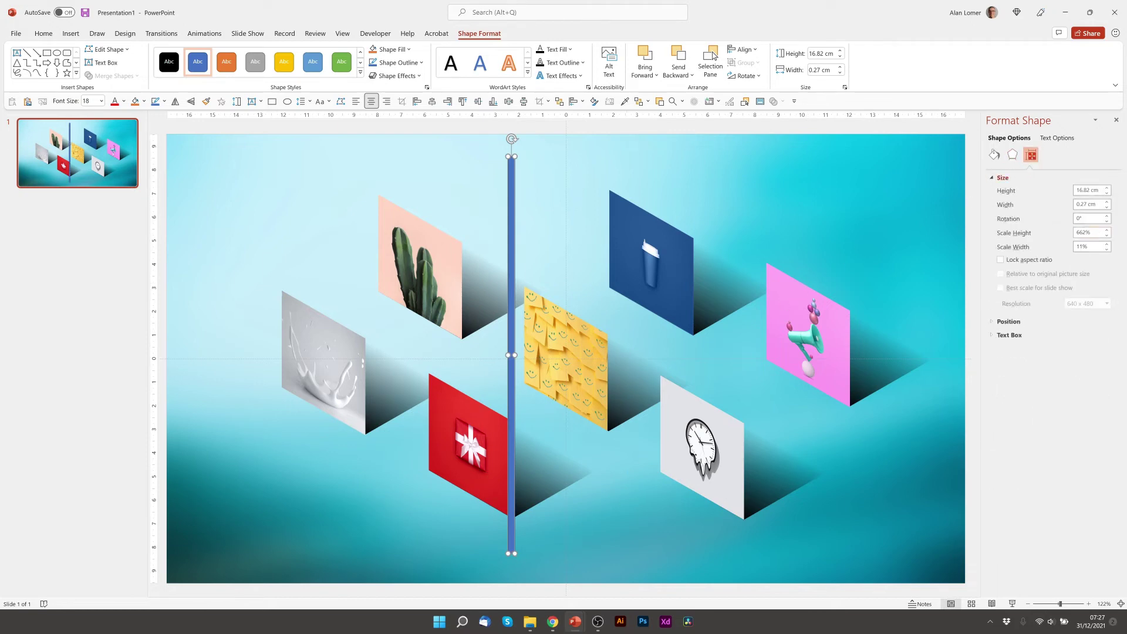
pyautogui.click(1053, 222)
pyautogui.write('60')
pyautogui.press('Return')
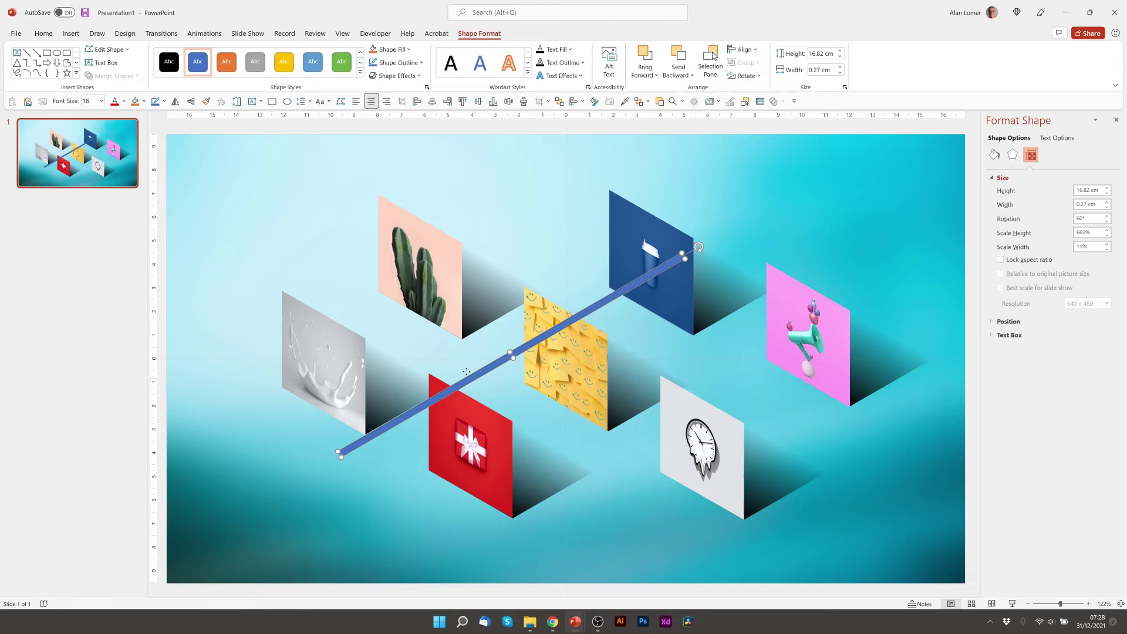
# Shift the guide bar and line up the milk, red gift, blue cup and pink megaphone tiles along it
pyautogui.moveTo(476, 374); pyautogui.dragTo(437, 357)
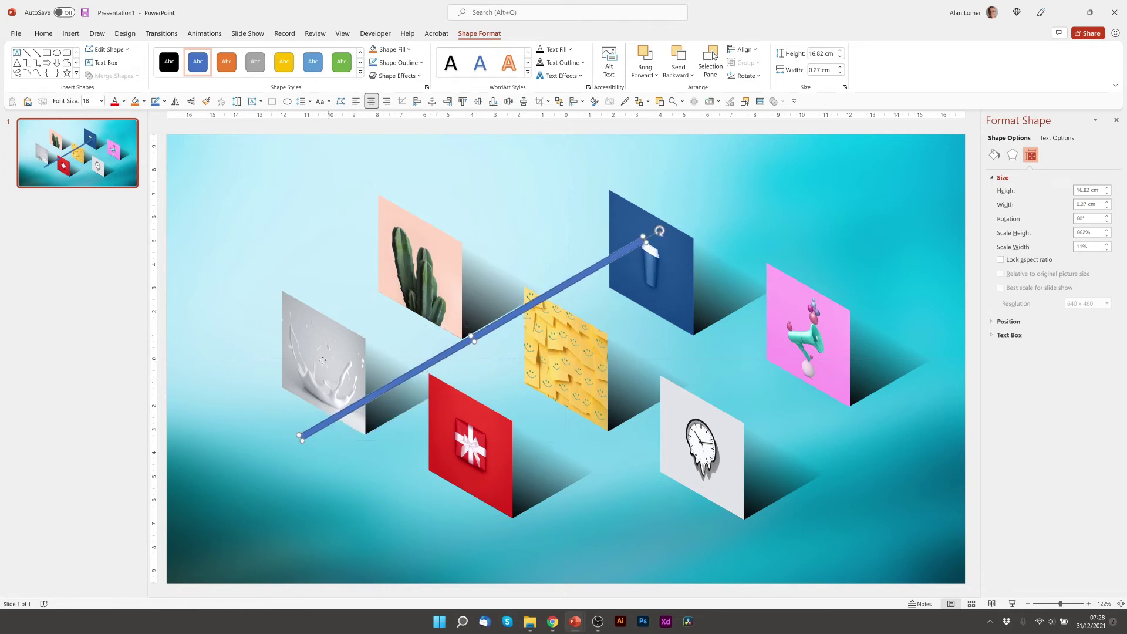
pyautogui.moveTo(322, 360); pyautogui.dragTo(287, 346)
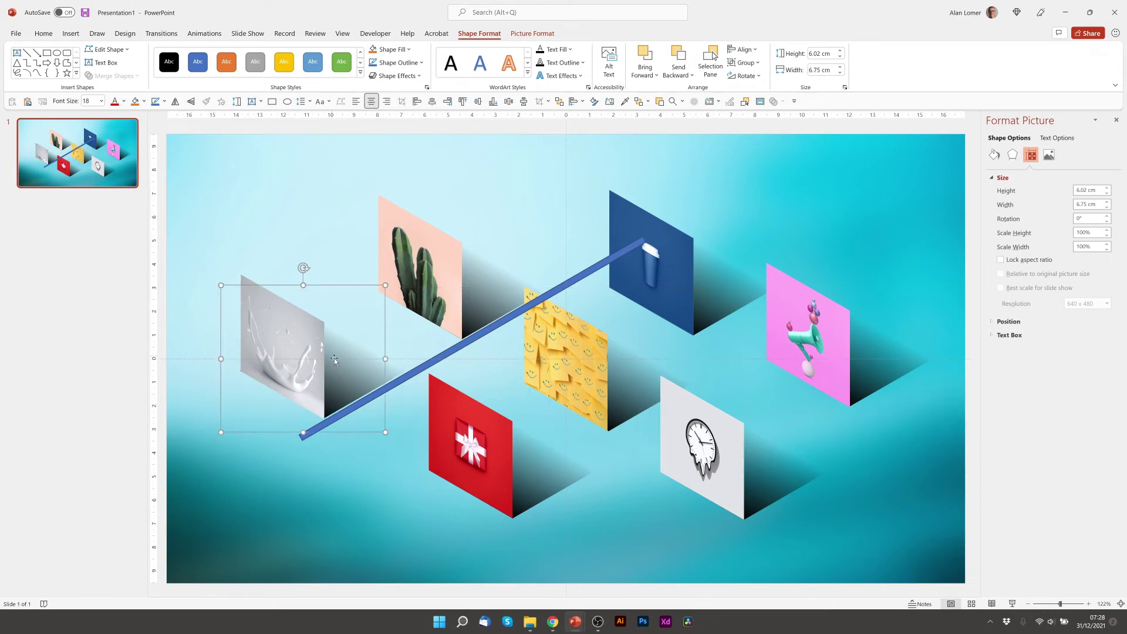
pyautogui.moveTo(486, 333); pyautogui.dragTo(594, 443)
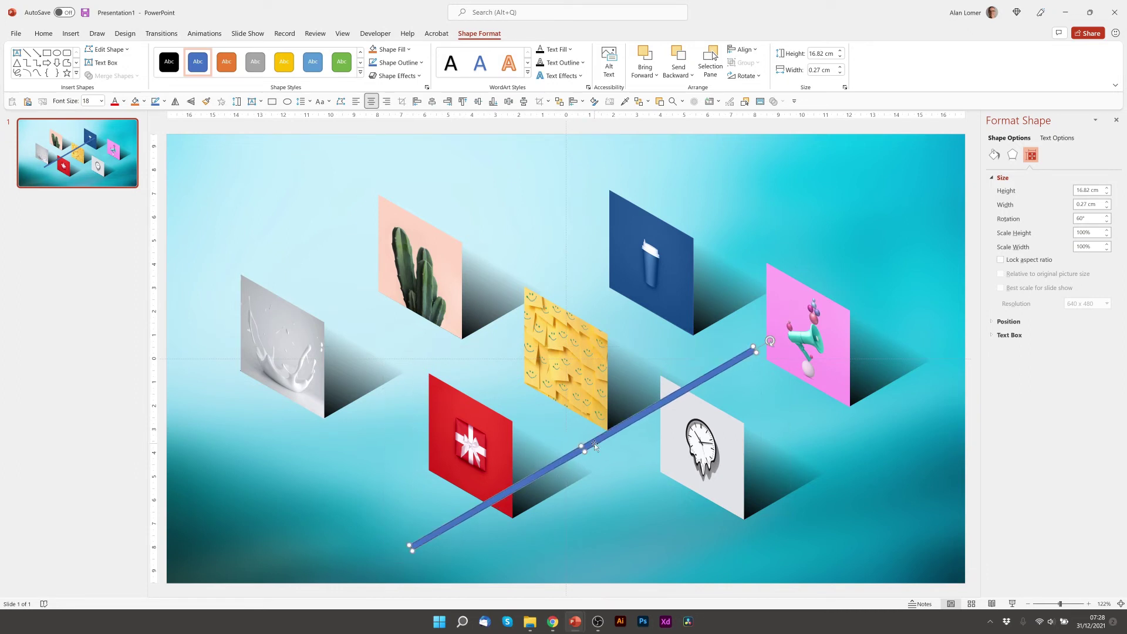
pyautogui.moveTo(453, 426); pyautogui.dragTo(412, 416)
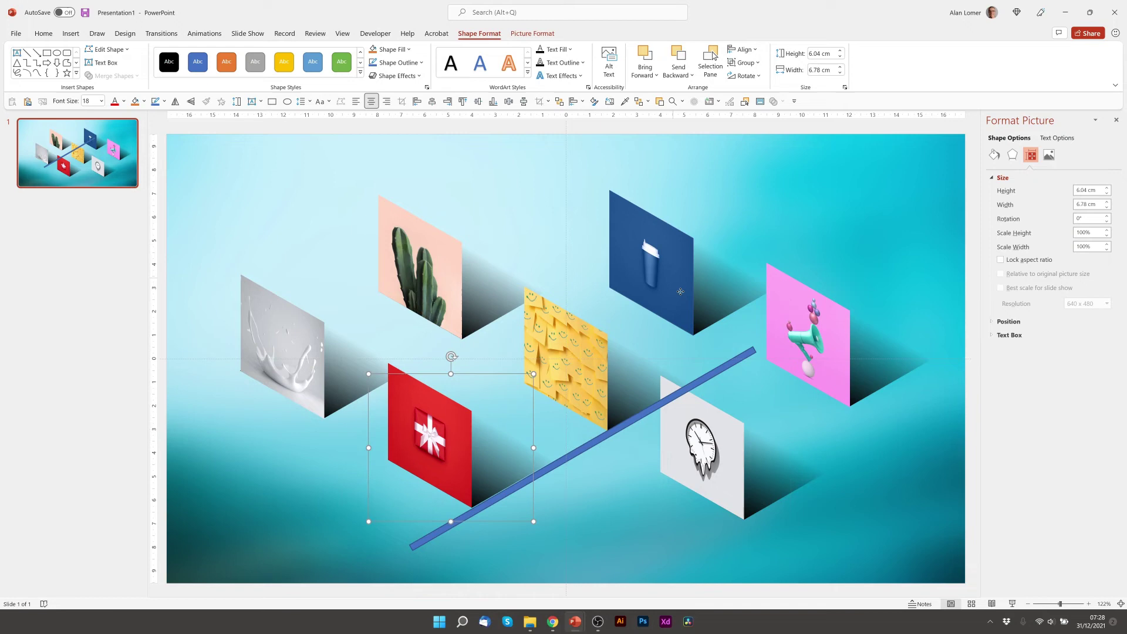
pyautogui.moveTo(675, 282); pyautogui.dragTo(706, 303)
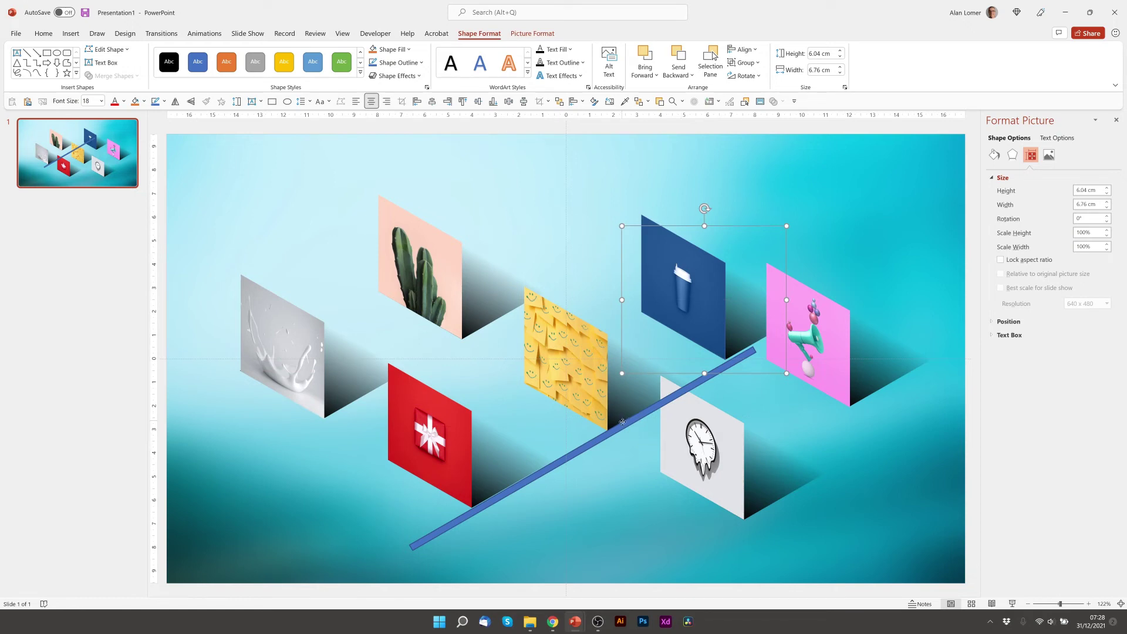
pyautogui.moveTo(631, 432); pyautogui.dragTo(781, 500)
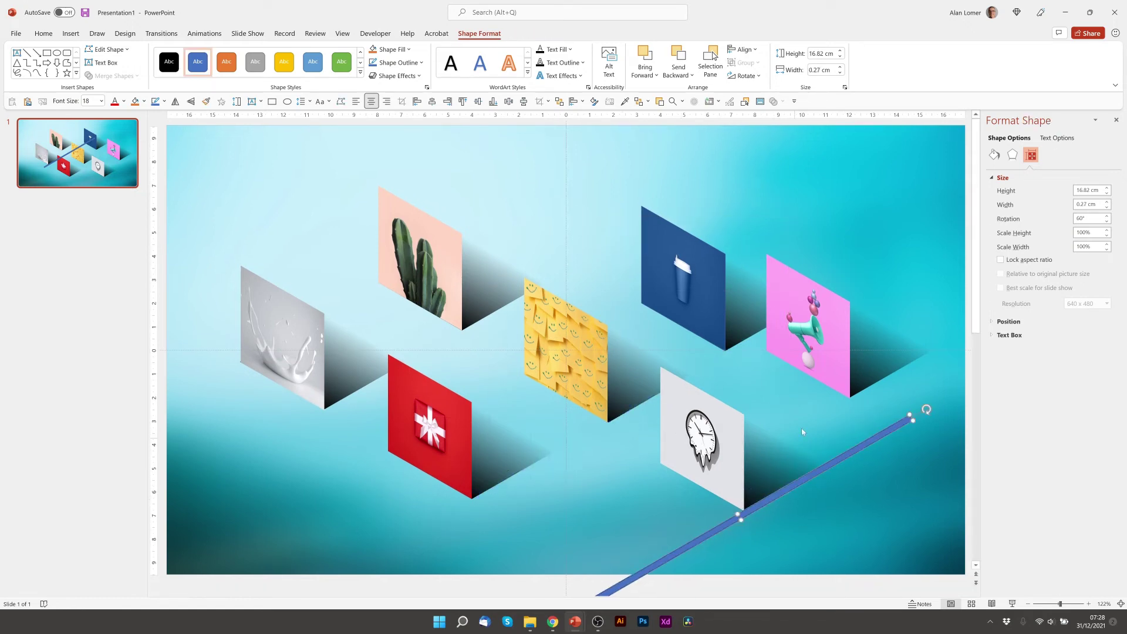
pyautogui.moveTo(855, 391); pyautogui.dragTo(859, 392)
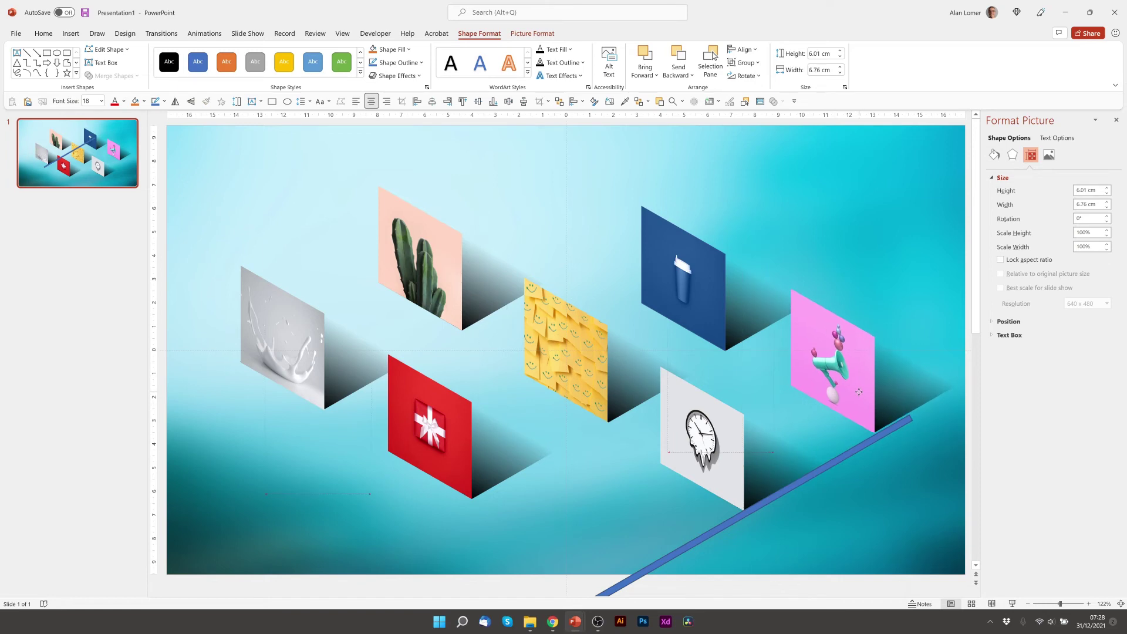
# Change the blue guide line's rotation to 120°
pyautogui.click(917, 413)
pyautogui.click(1024, 226)
pyautogui.write('1')
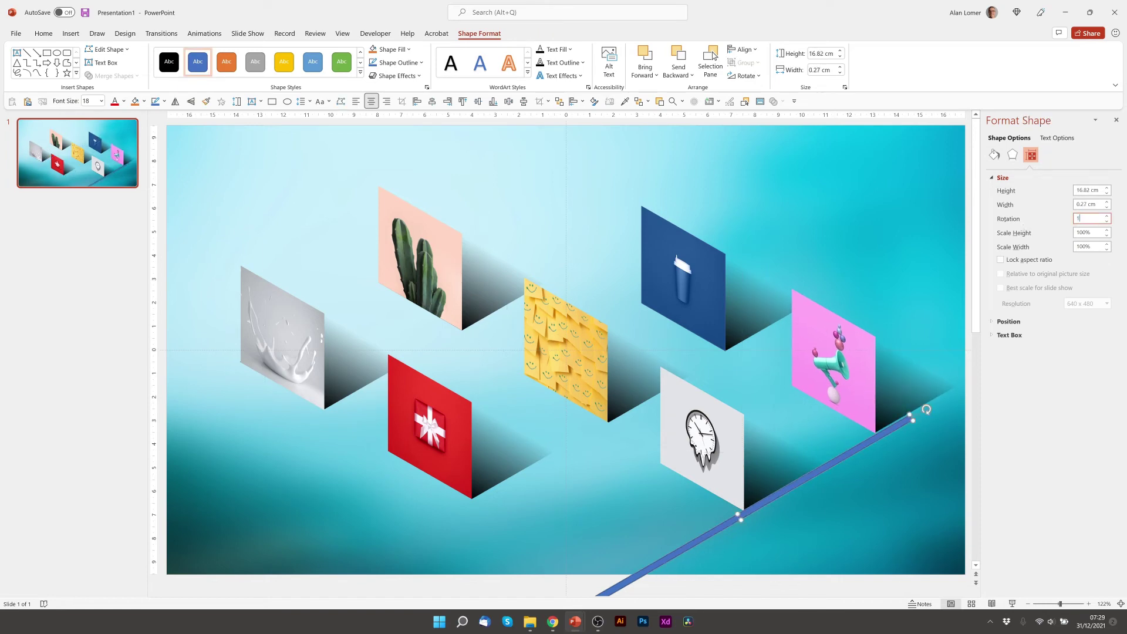
pyautogui.write('20')
pyautogui.press('Return')
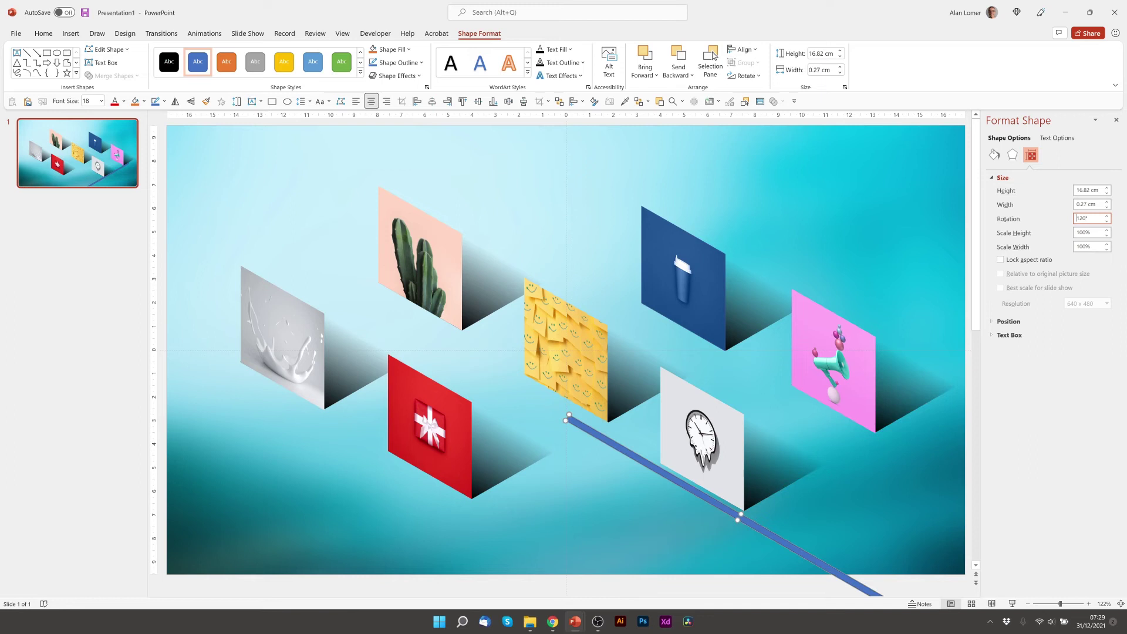
# Lay the guide line diagonally across the tiles and align the clock, cactus and blue cup pictures to it
pyautogui.moveTo(681, 485); pyautogui.dragTo(499, 369)
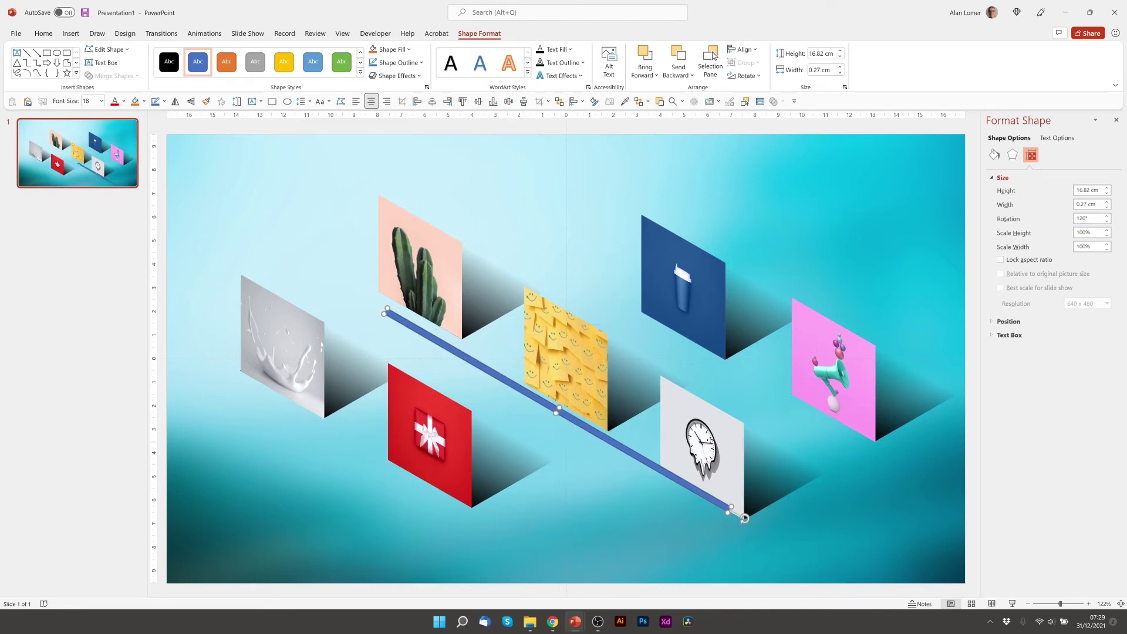
pyautogui.moveTo(719, 432); pyautogui.dragTo(728, 432)
pyautogui.click(432, 293)
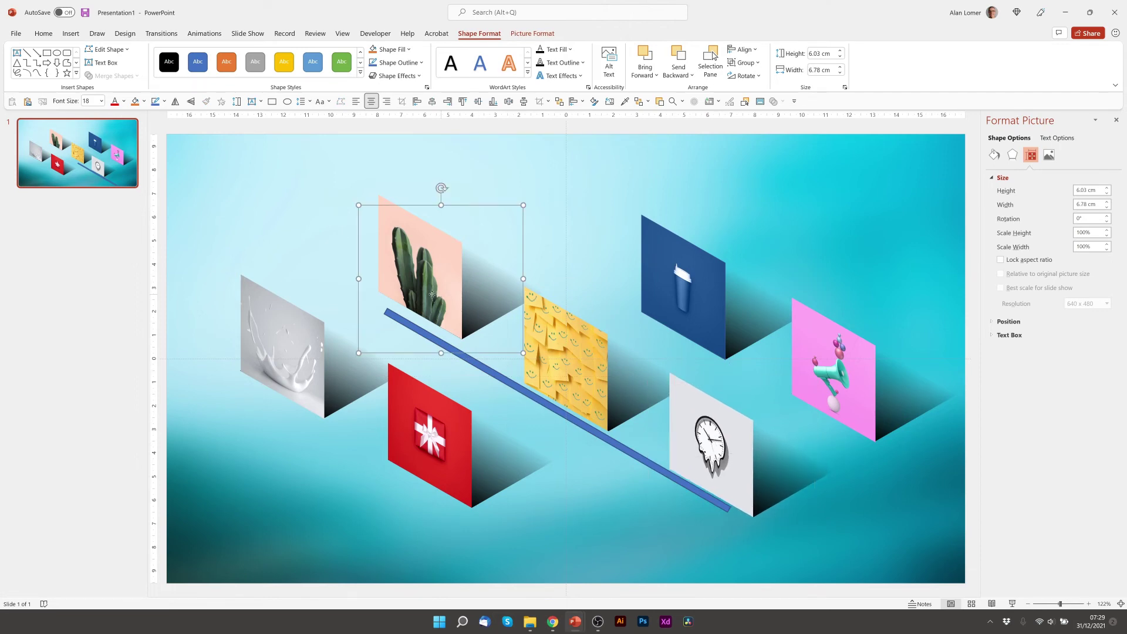
pyautogui.moveTo(429, 298); pyautogui.dragTo(429, 296)
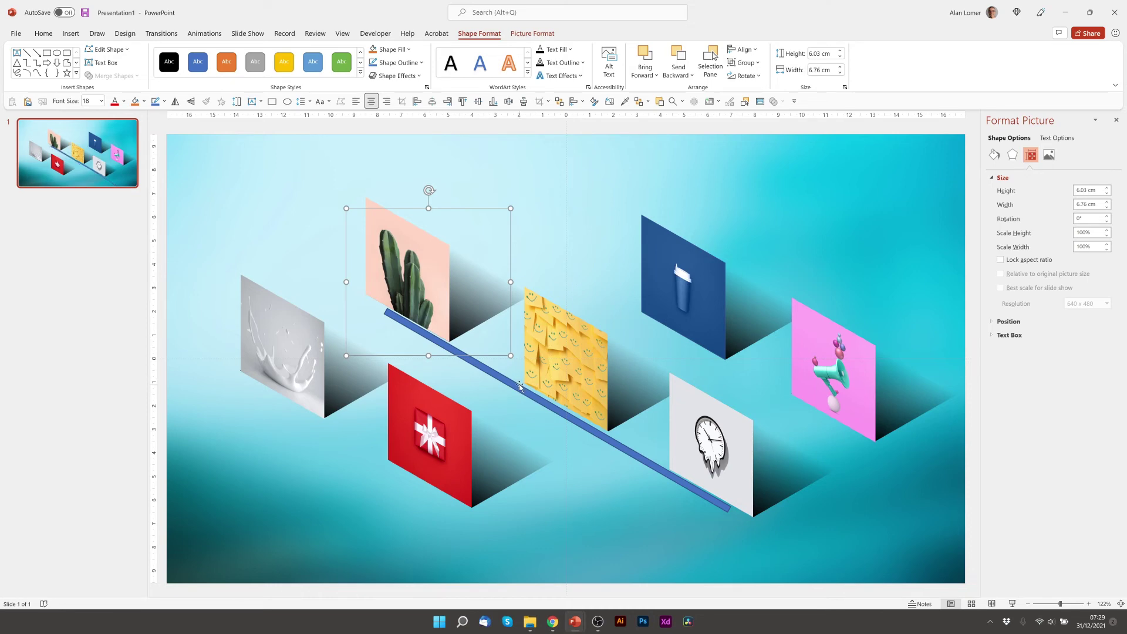
pyautogui.moveTo(519, 385); pyautogui.dragTo(623, 305)
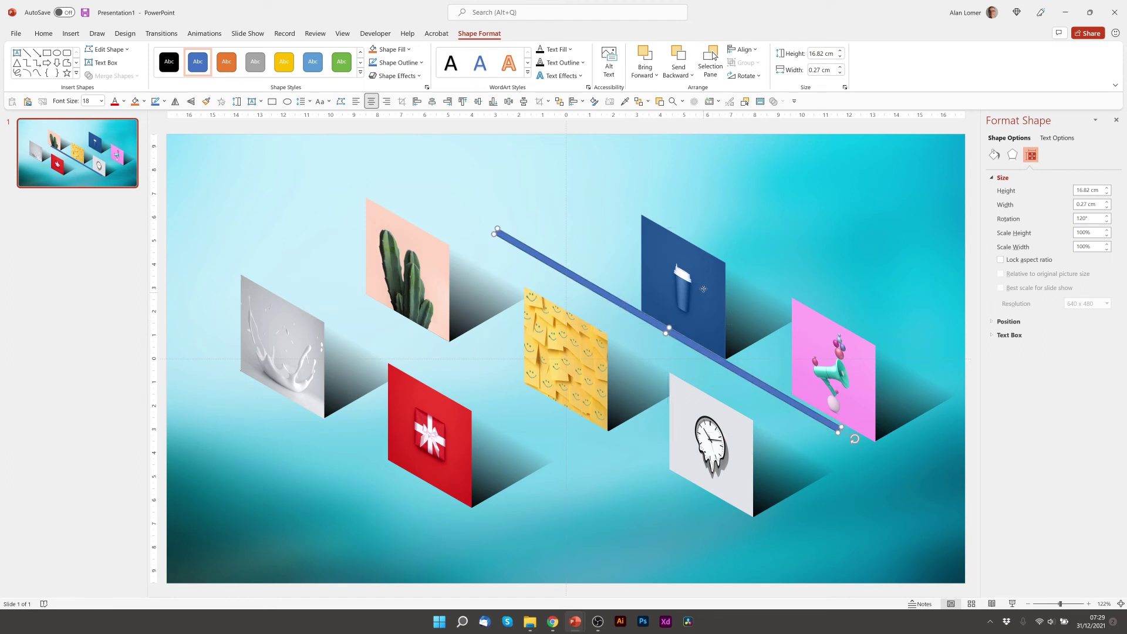
pyautogui.moveTo(704, 289); pyautogui.dragTo(702, 286)
pyautogui.moveTo(621, 298); pyautogui.dragTo(301, 385)
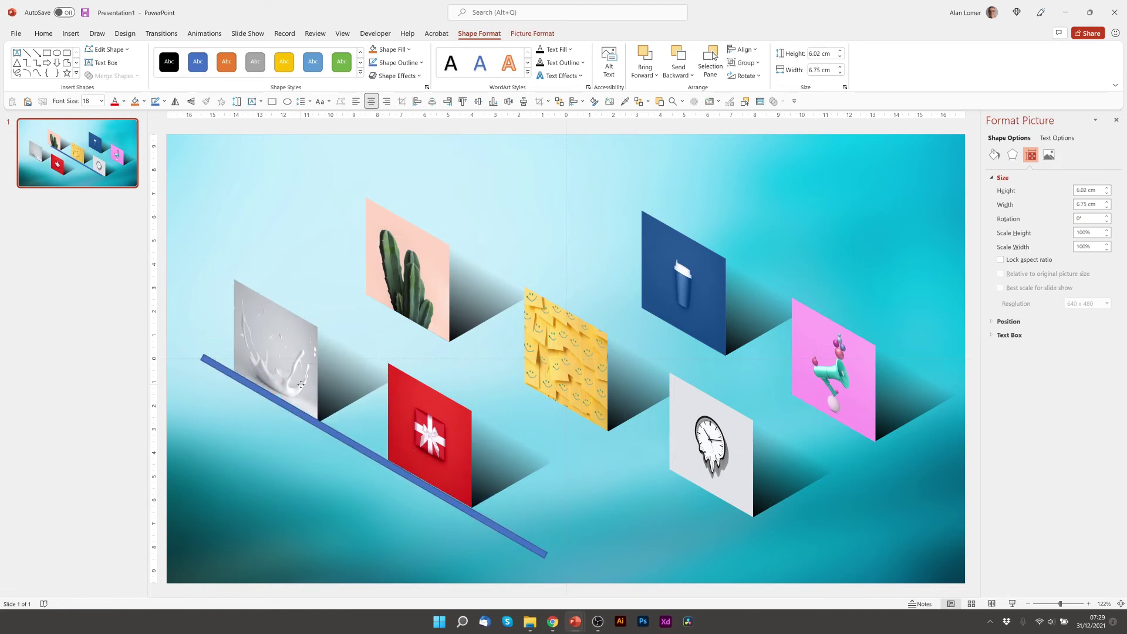
pyautogui.click(354, 445)
# Delete the selected blue guide line from the slide
pyautogui.press('Delete')
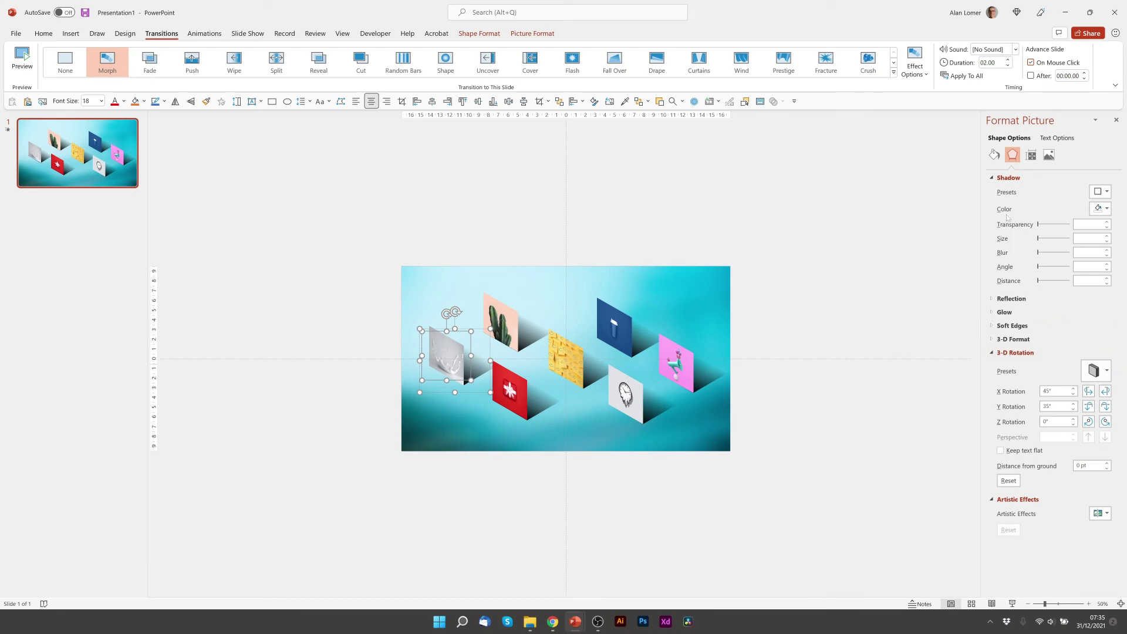
# Give the milk-splash picture a solid white outline
pyautogui.click(994, 155)
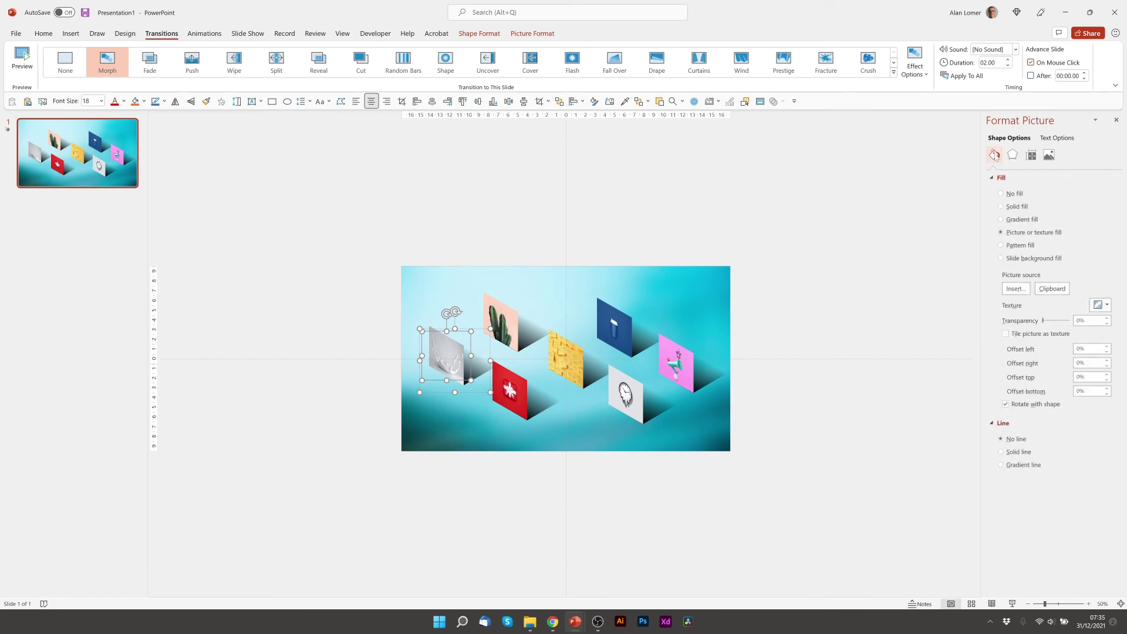
pyautogui.click(1001, 452)
pyautogui.click(1100, 485)
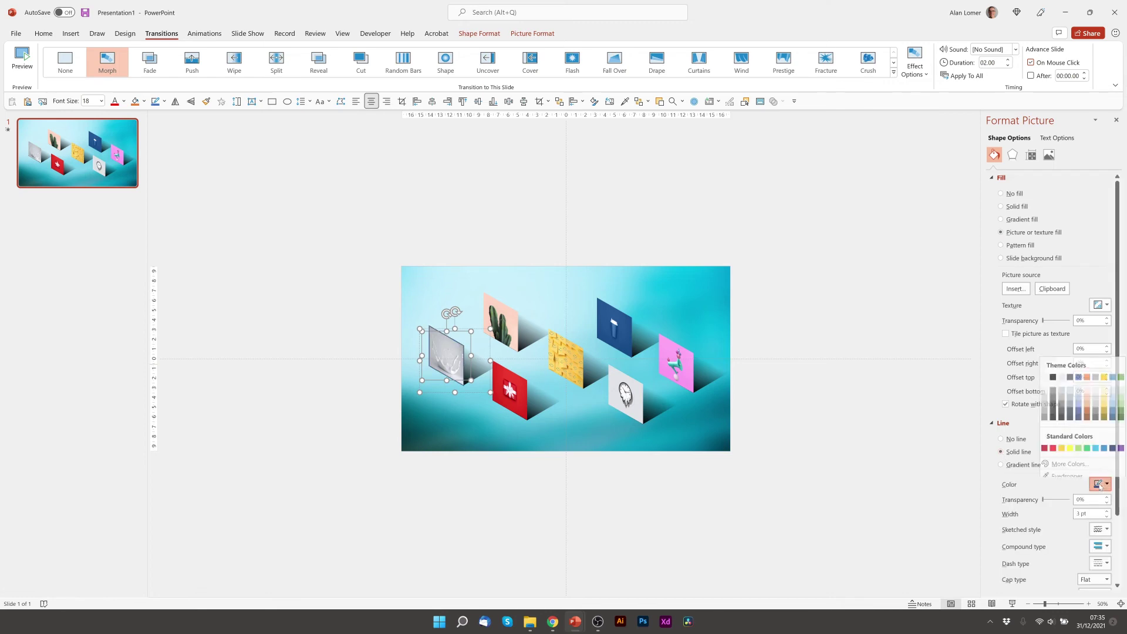
pyautogui.click(1047, 377)
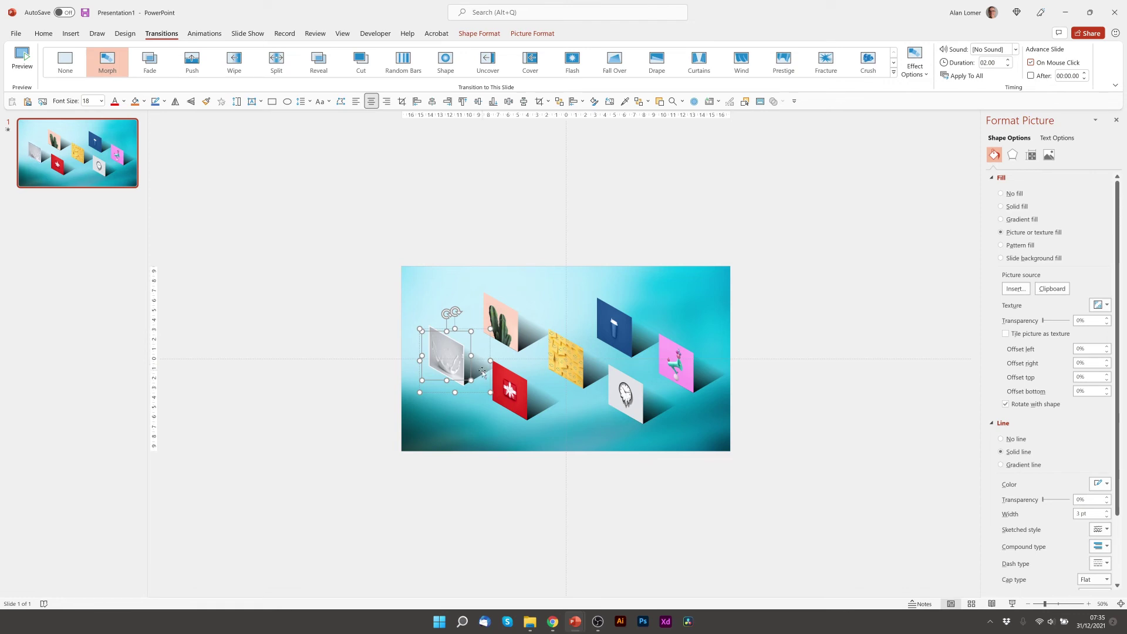
# Add a solid outline to the red star picture, then move through the yellow and cactus pictures
pyautogui.click(496, 393)
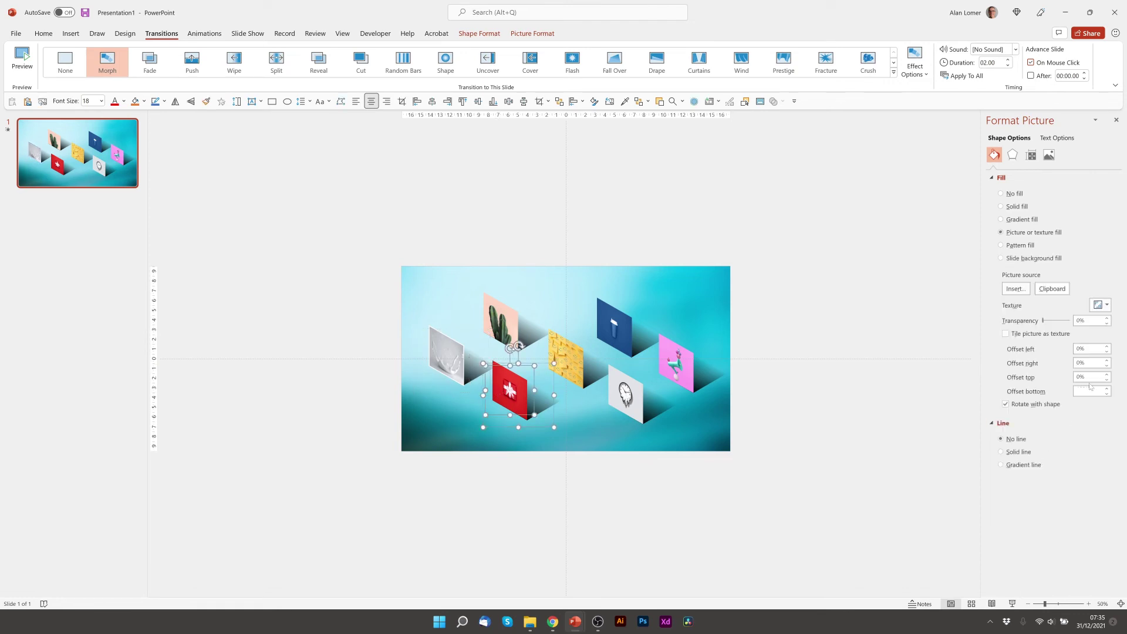
pyautogui.click(1004, 453)
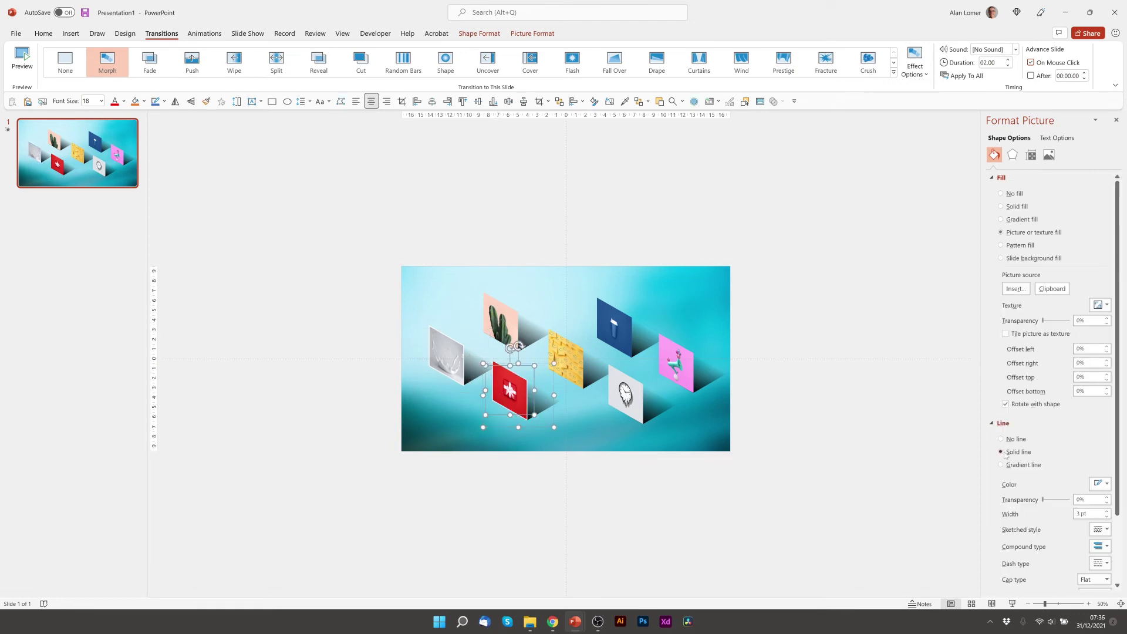
pyautogui.click(572, 359)
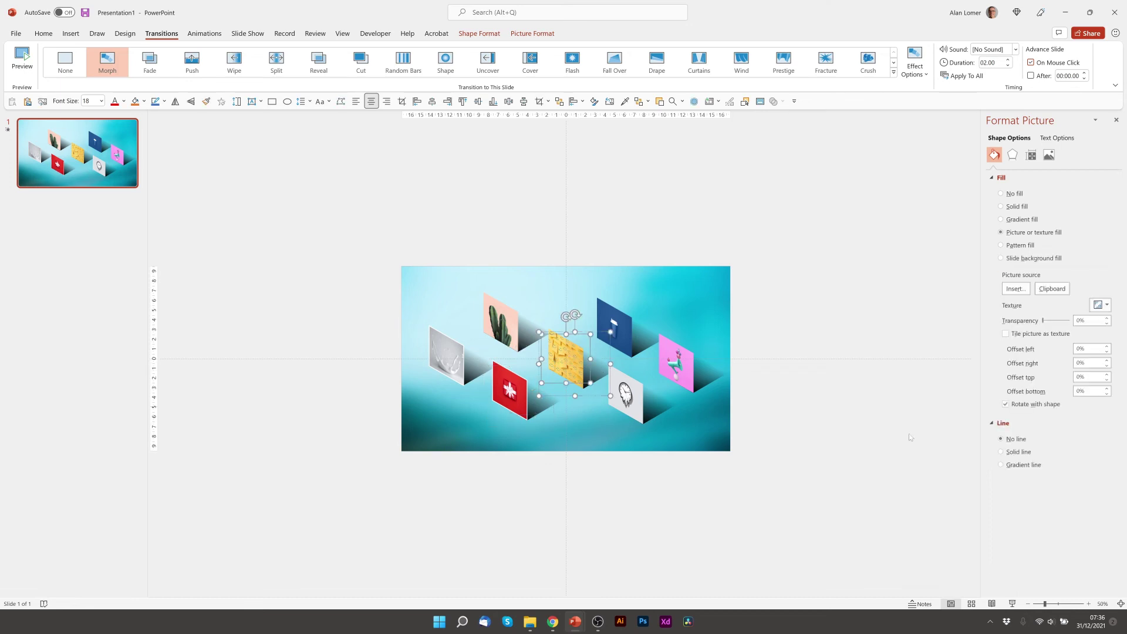
pyautogui.press('Tab')
pyautogui.press('Tab')
pyautogui.press('Tab')
pyautogui.press('Tab')
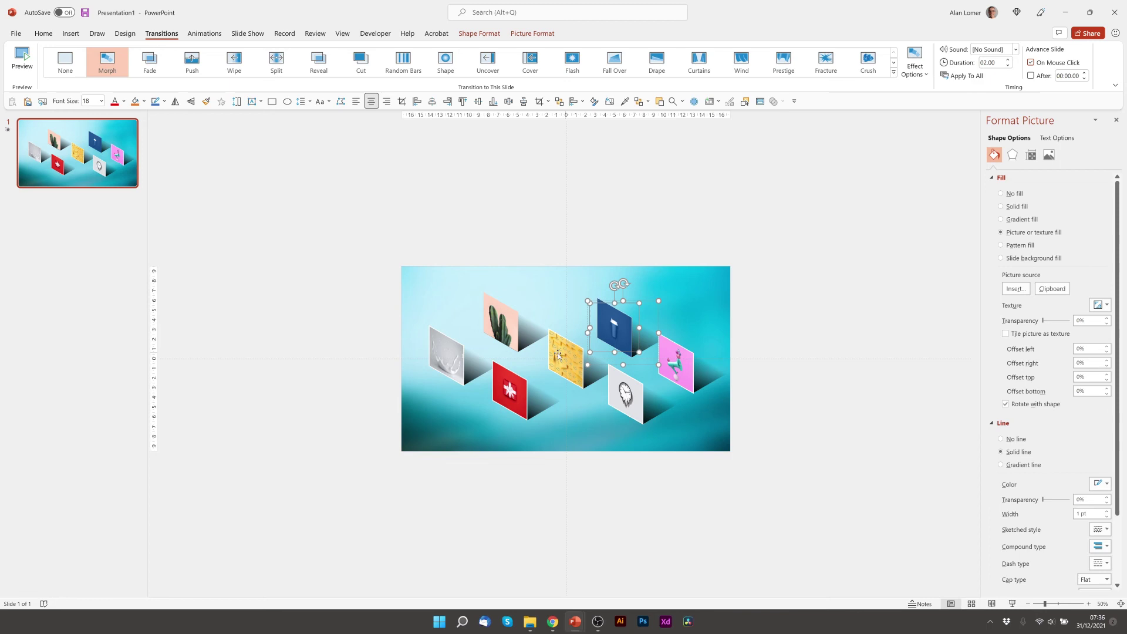
pyautogui.press('Tab')
pyautogui.press('Escape')
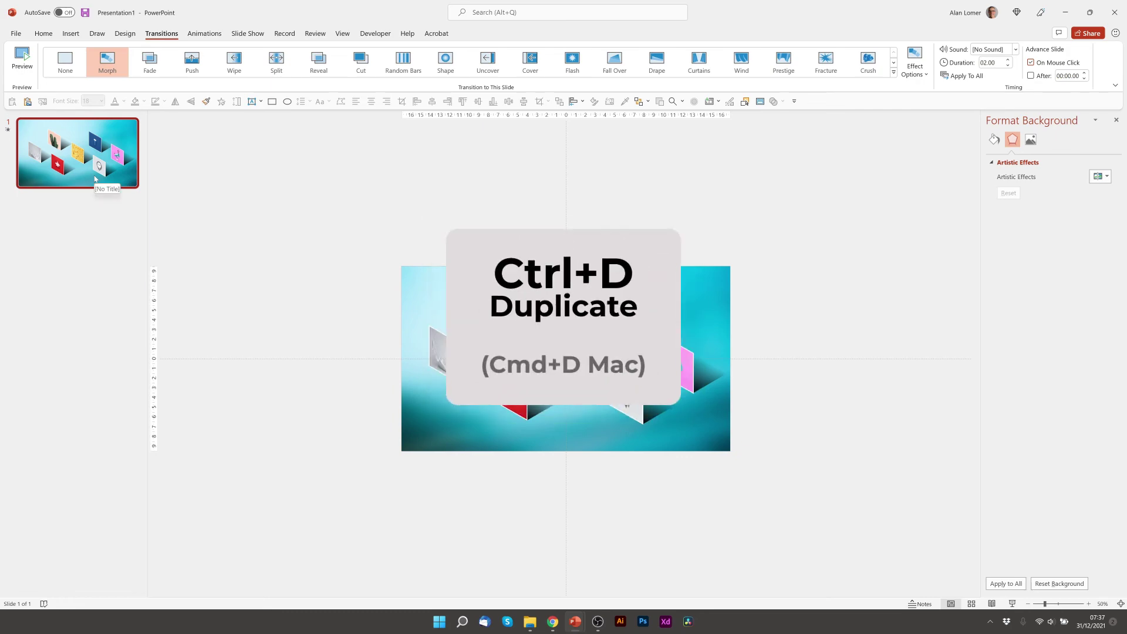
# Duplicate the slide with a Morph transition, then move the milk-splash and red star tiles off slide 1
pyautogui.hotkey('ctrl', 'd')
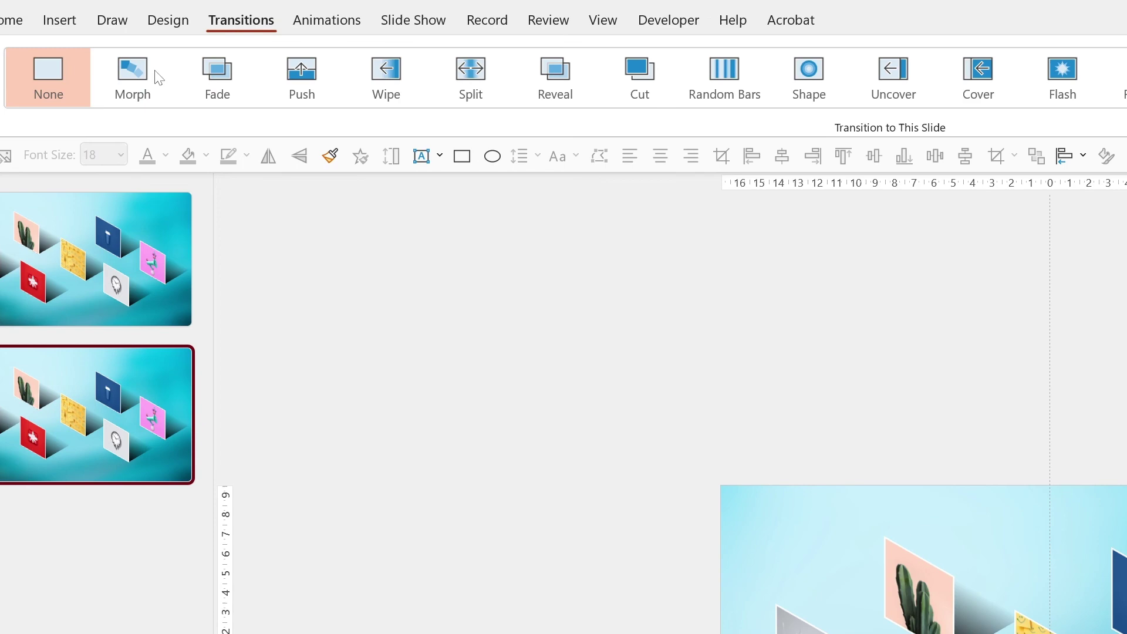
pyautogui.click(132, 80)
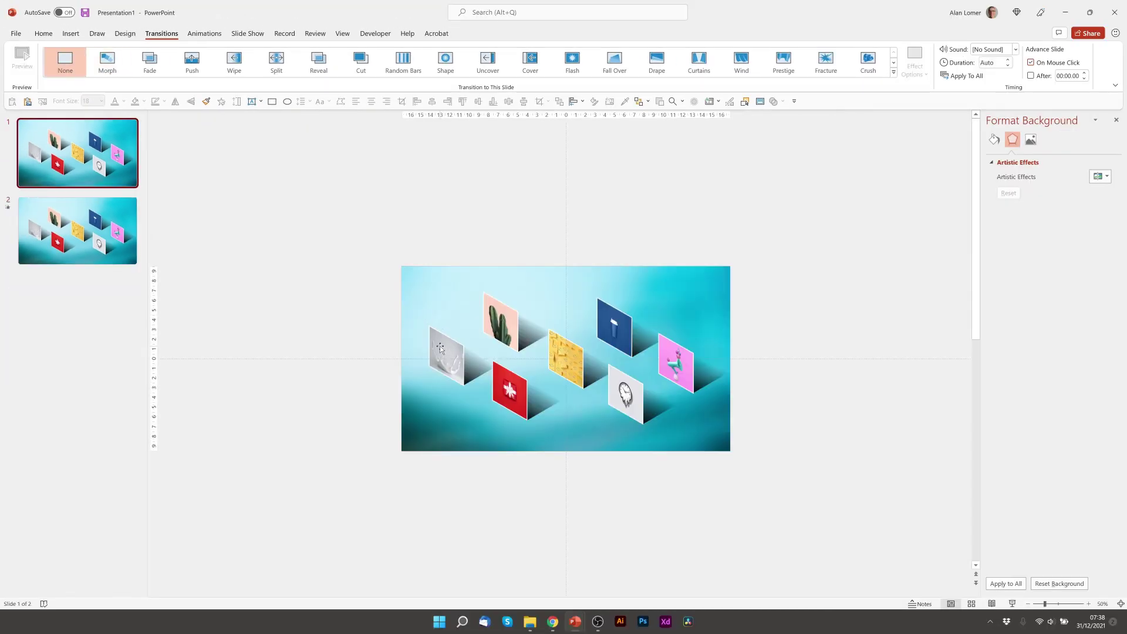
pyautogui.moveTo(440, 348); pyautogui.dragTo(334, 348)
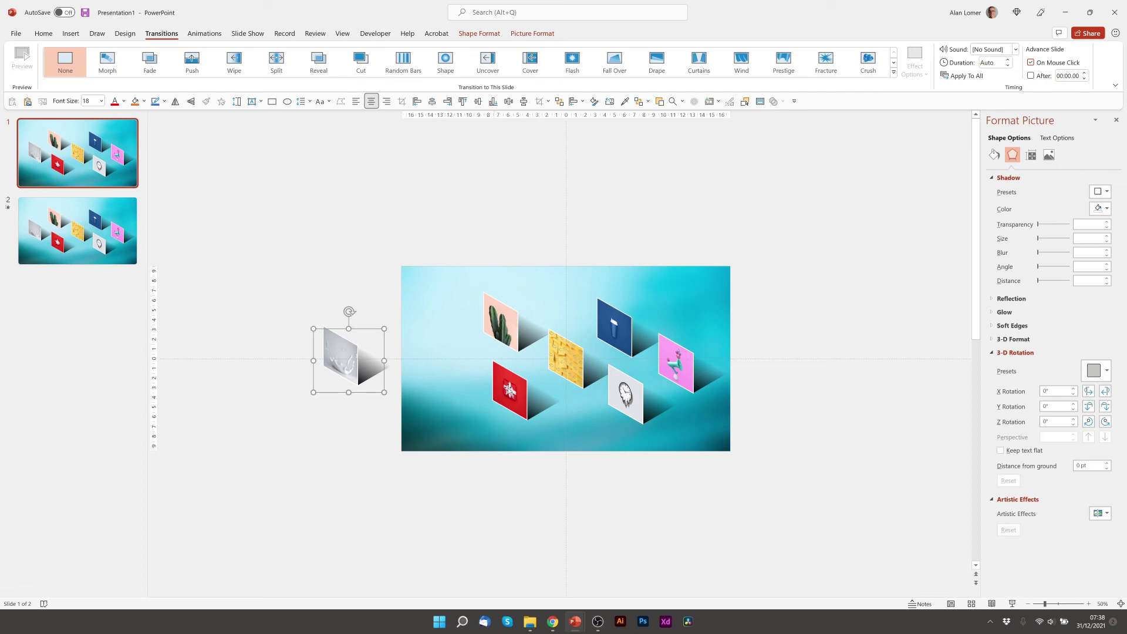
pyautogui.moveTo(510, 389); pyautogui.dragTo(510, 496)
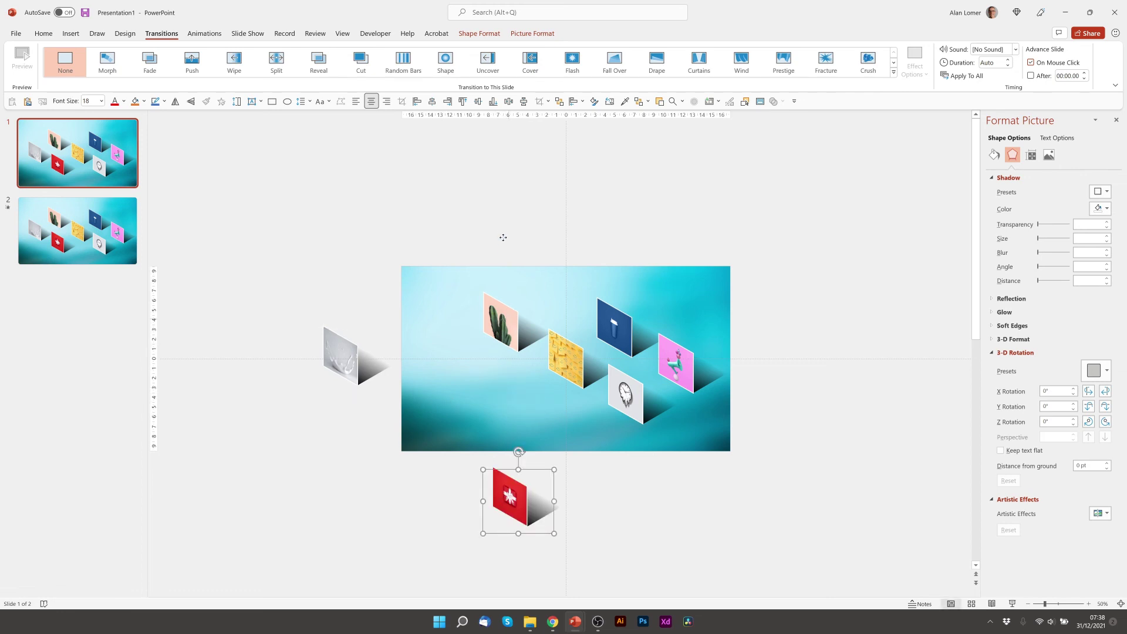
# Move the cactus, clock, pink, blue cup and yellow tiles past the slide edges, pushing cactus, pink and red further out
pyautogui.moveTo(503, 237); pyautogui.dragTo(504, 236)
pyautogui.moveTo(629, 406); pyautogui.dragTo(628, 493)
pyautogui.moveTo(677, 367); pyautogui.dragTo(765, 368)
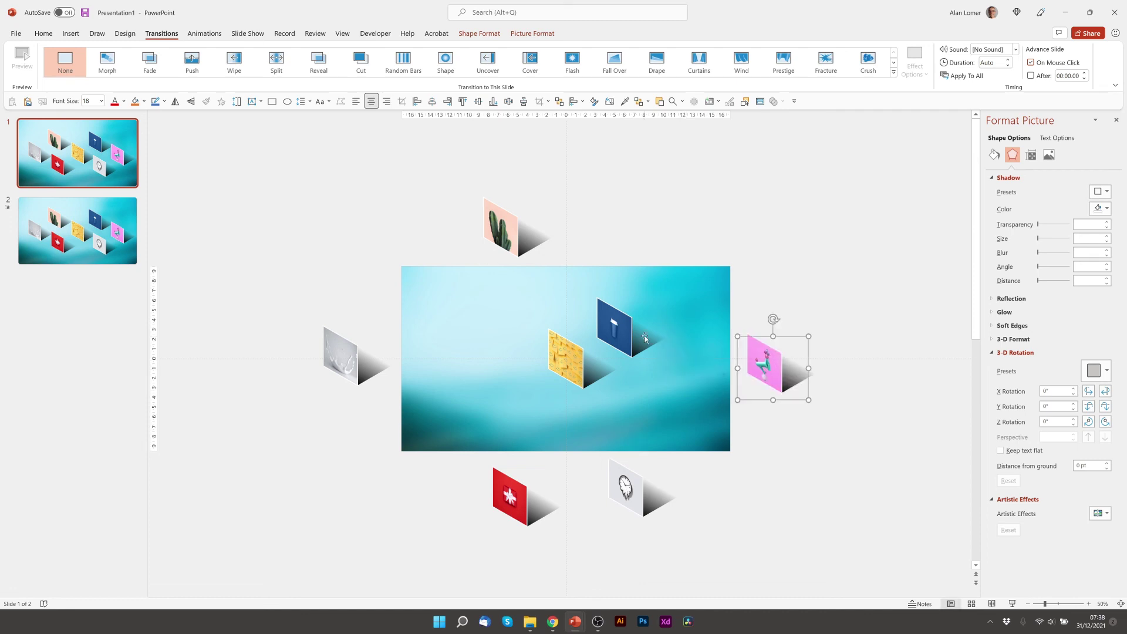
pyautogui.moveTo(645, 338); pyautogui.dragTo(784, 337)
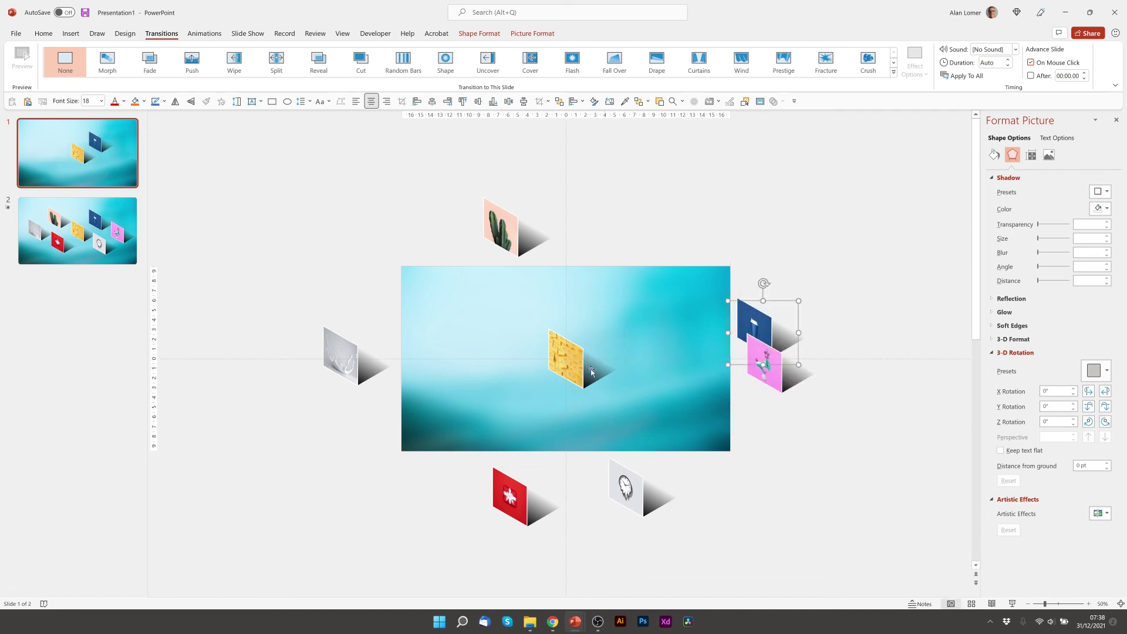
pyautogui.moveTo(592, 372); pyautogui.dragTo(591, 245)
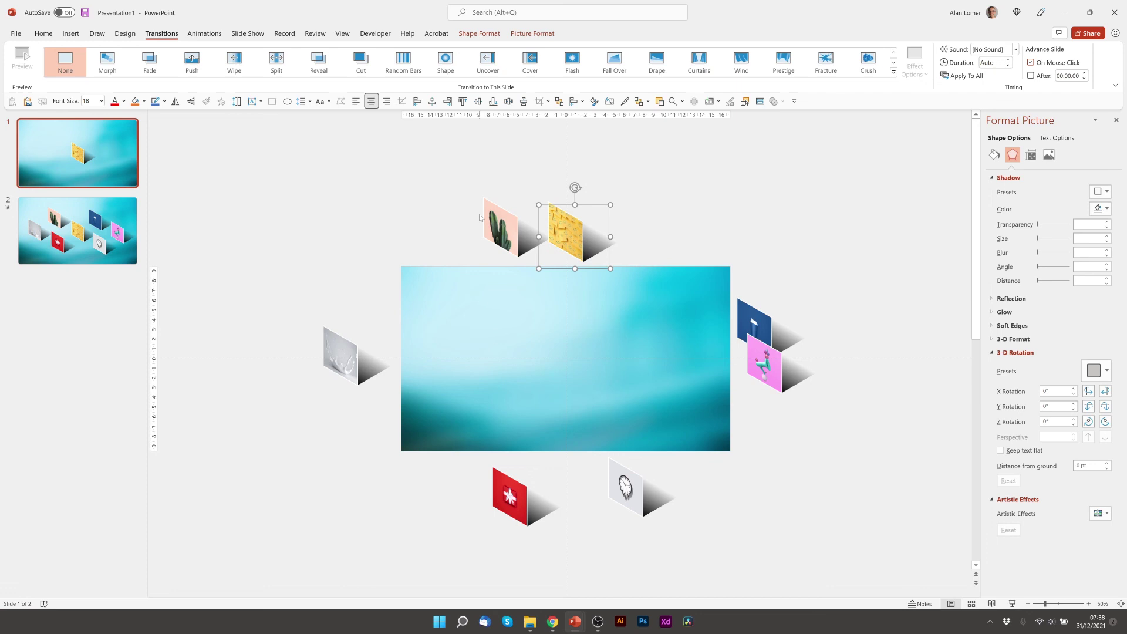
pyautogui.moveTo(501, 235); pyautogui.dragTo(501, 154)
pyautogui.moveTo(779, 394); pyautogui.dragTo(920, 394)
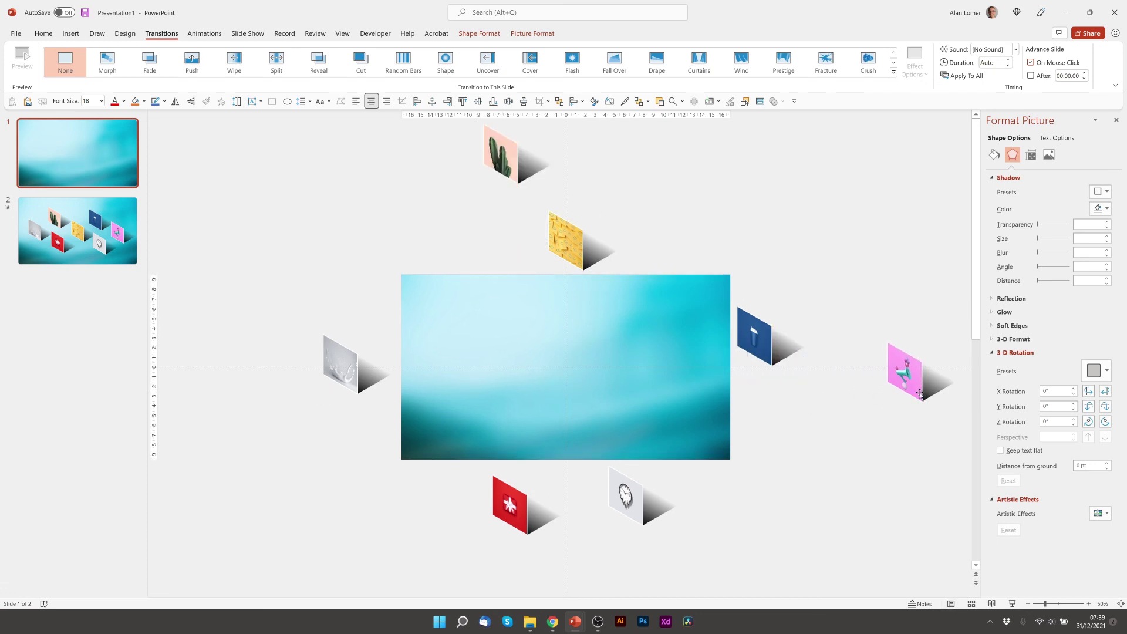
pyautogui.moveTo(517, 517); pyautogui.dragTo(517, 577)
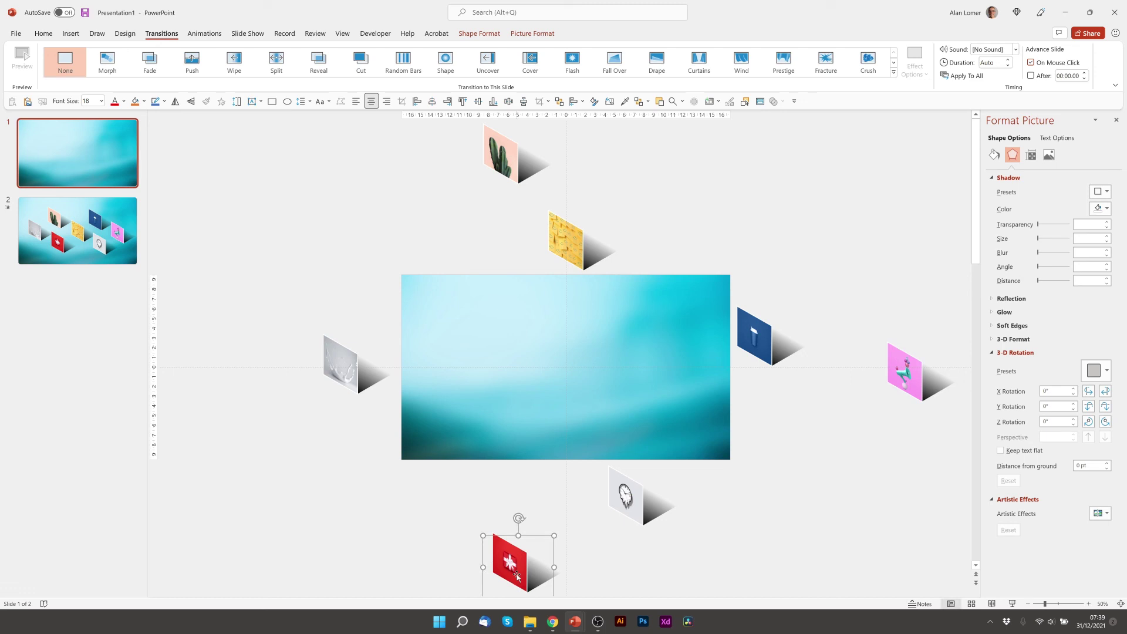
pyautogui.moveTo(518, 577); pyautogui.dragTo(517, 590)
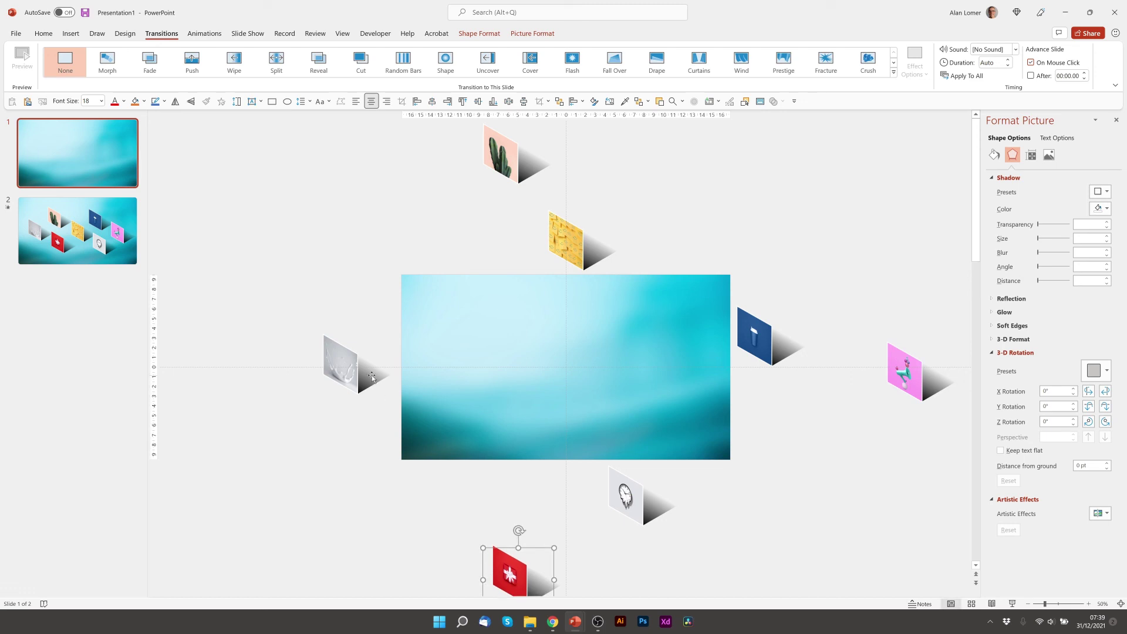